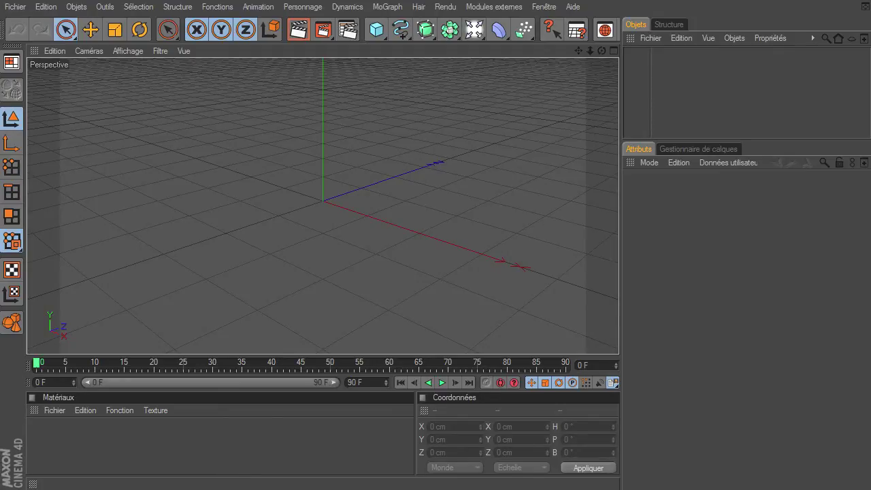
- Browse the MoGraph and particle menus, then add a Null object renamed TP
{"action": "left_click", "coordinate": [387, 7]}
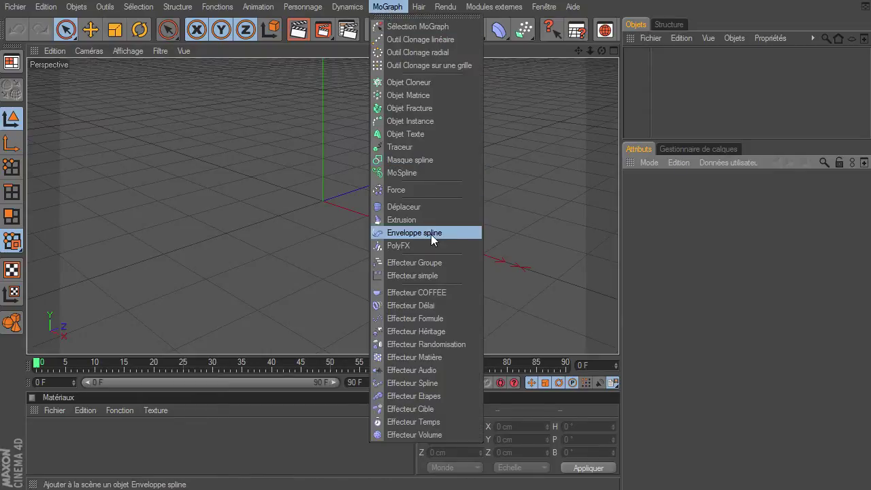
{"action": "left_click", "coordinate": [774, 311]}
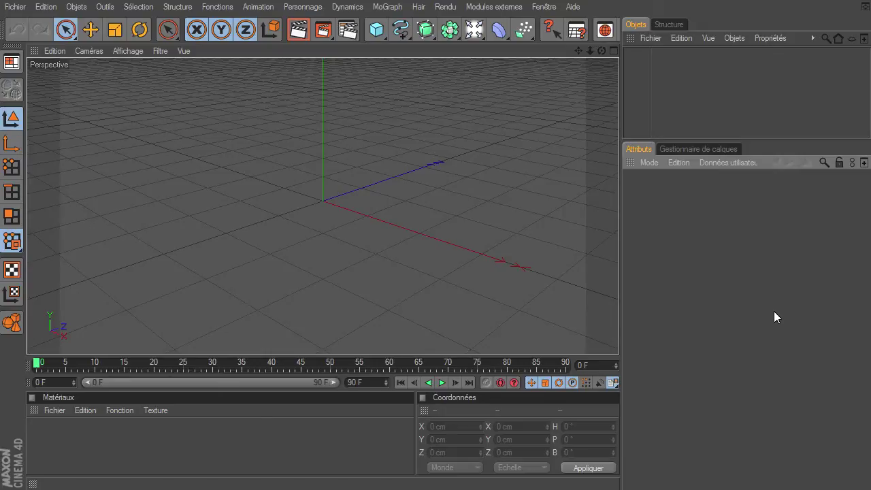
{"action": "left_click", "coordinate": [524, 29]}
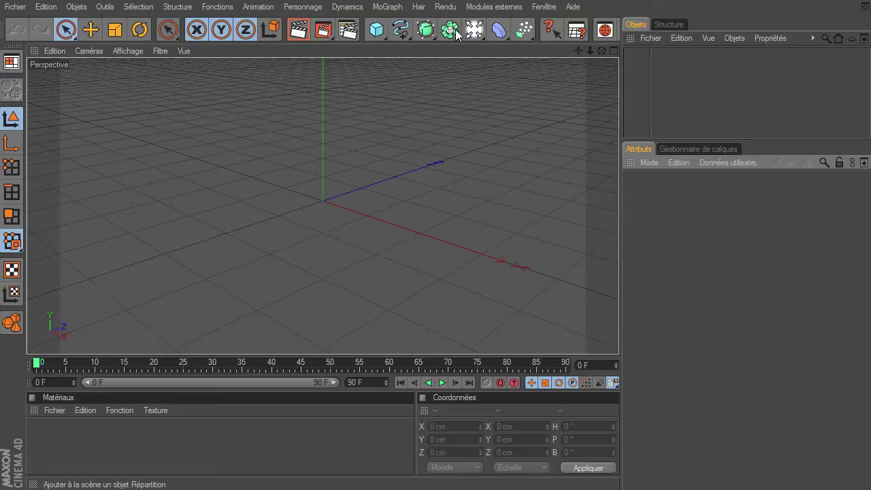
{"action": "left_click_drag", "start_coordinate": [449, 29], "coordinate": [704, 95]}
{"action": "left_click", "coordinate": [704, 94]}
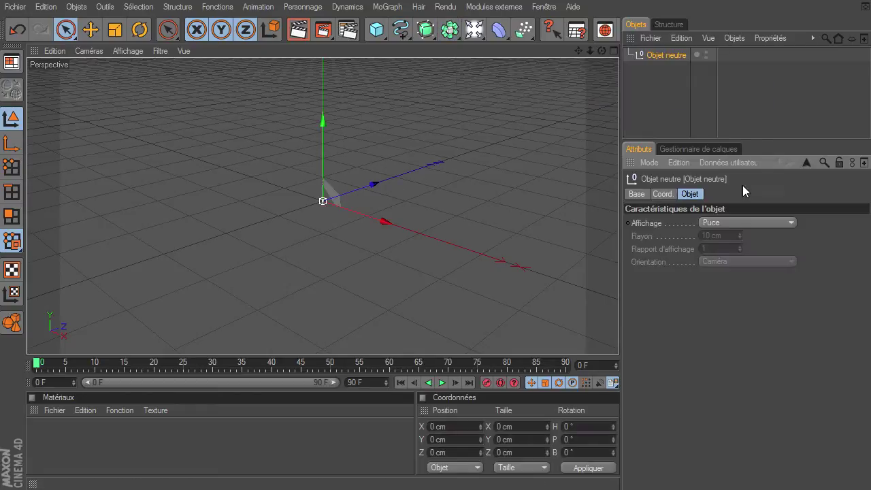
{"action": "double_click", "coordinate": [657, 57]}
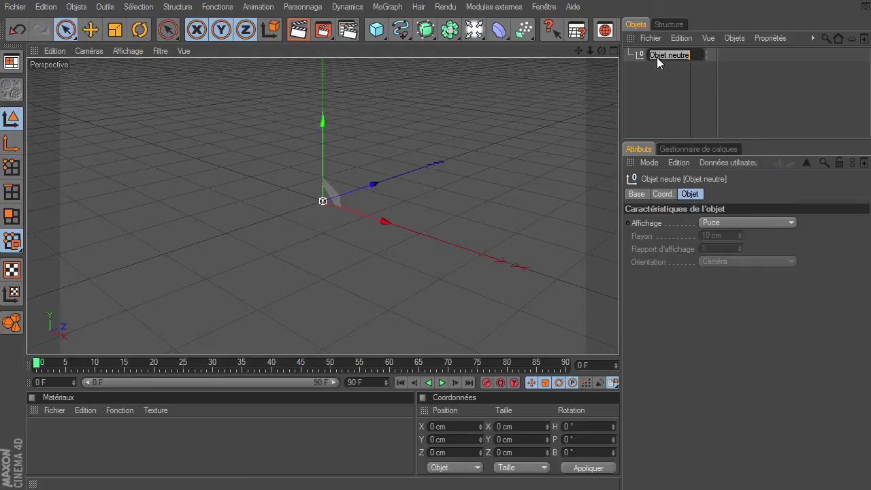
{"action": "type", "text": "TP"}
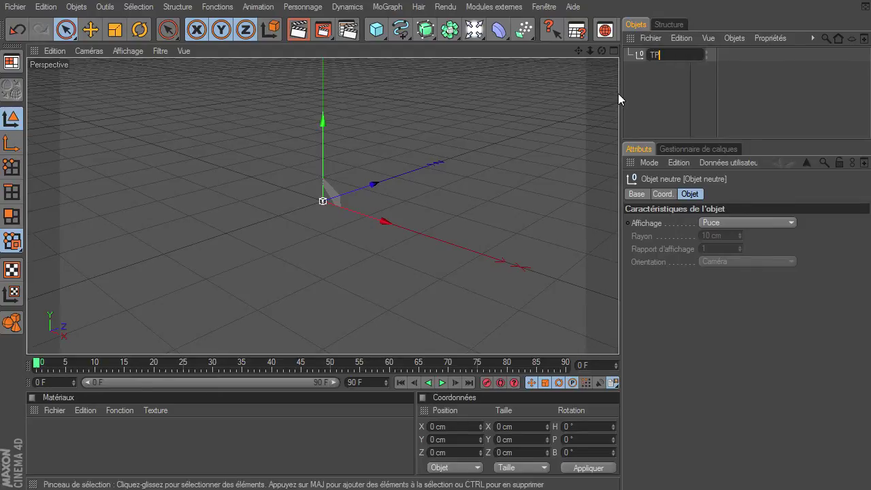
{"action": "key", "text": "Return"}
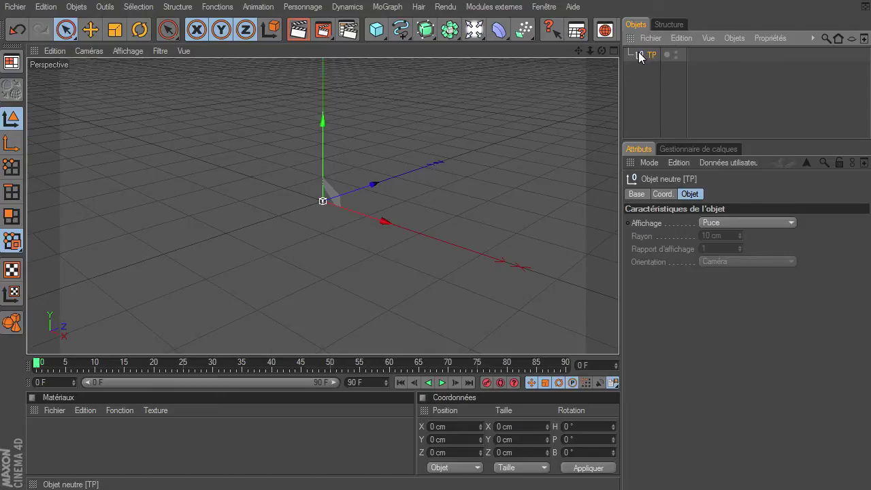
- Attach an XPresso tag to TP and close its XPresso editor
{"action": "right_click", "coordinate": [639, 54]}
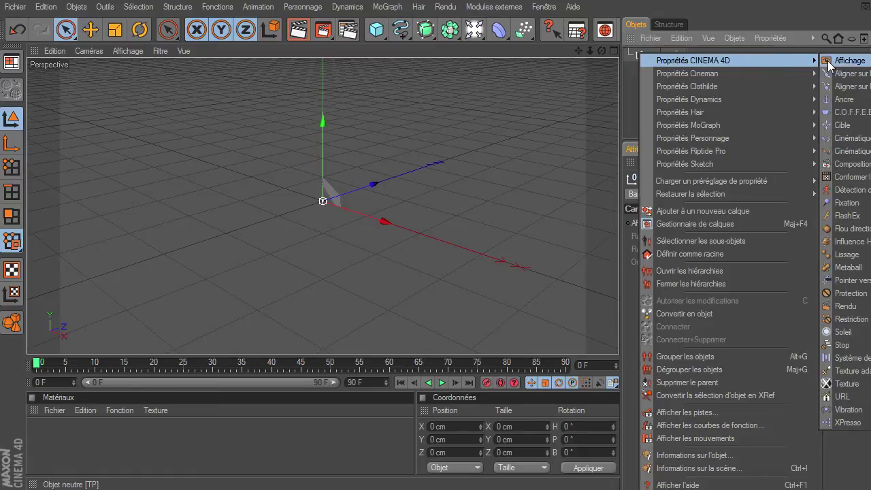
{"action": "left_click", "coordinate": [854, 423]}
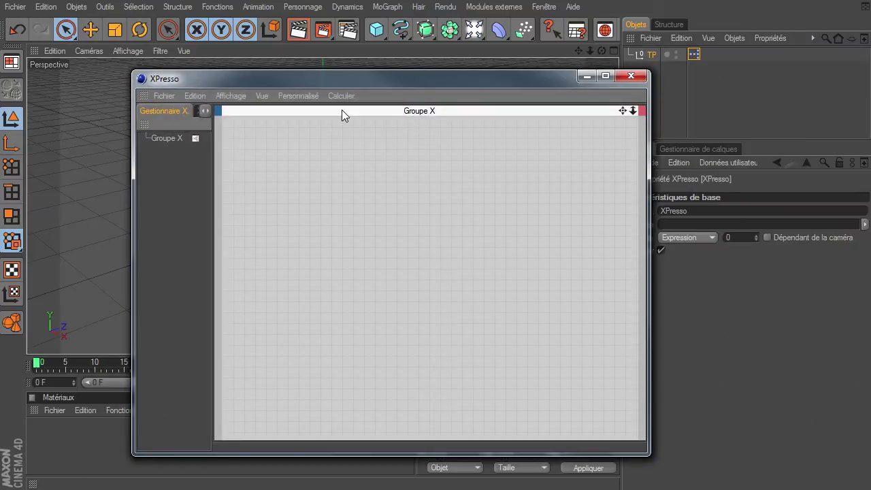
{"action": "left_click_drag", "start_coordinate": [352, 78], "coordinate": [281, 71]}
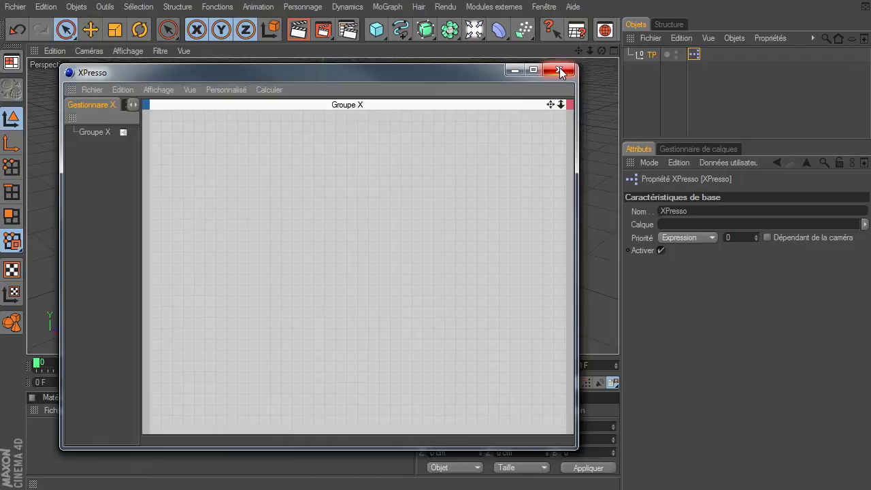
{"action": "left_click", "coordinate": [558, 70]}
{"action": "left_click", "coordinate": [658, 79]}
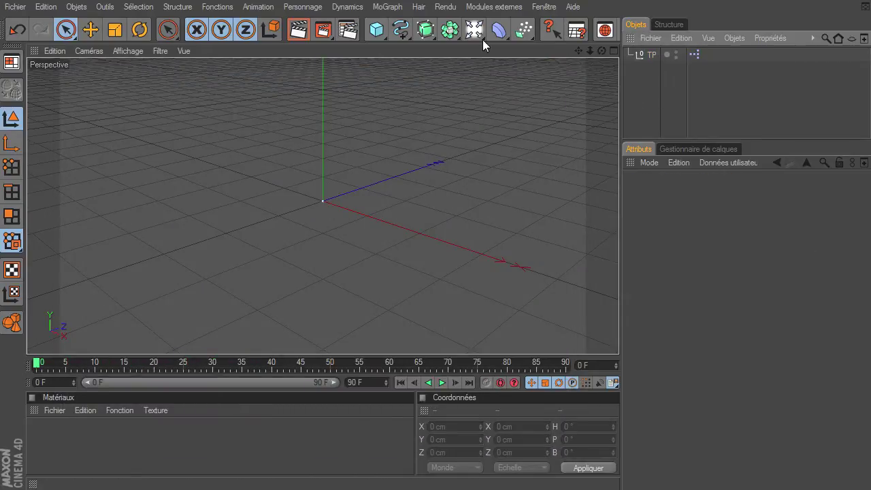
- Create a Null renamed Emetteur, then reopen the XPresso editor from TP's tag
{"action": "left_click_drag", "start_coordinate": [483, 40], "coordinate": [691, 91]}
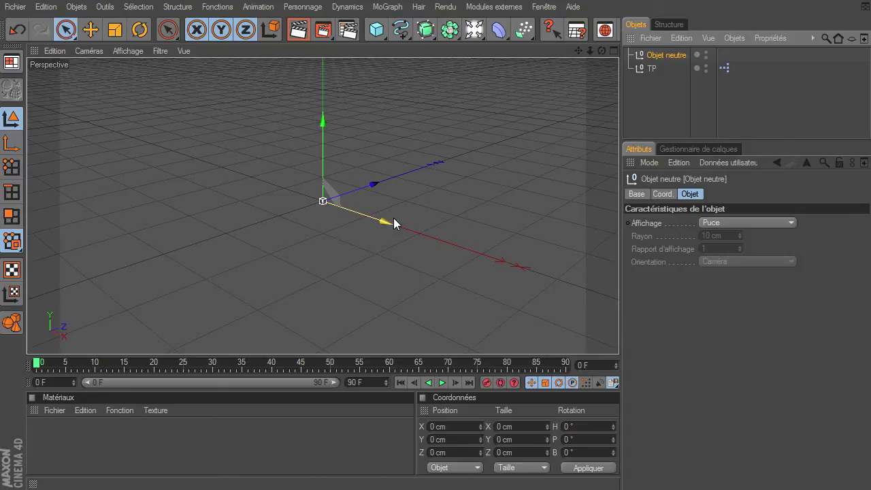
{"action": "double_click", "coordinate": [668, 57]}
{"action": "type", "text": "Emetteur"}
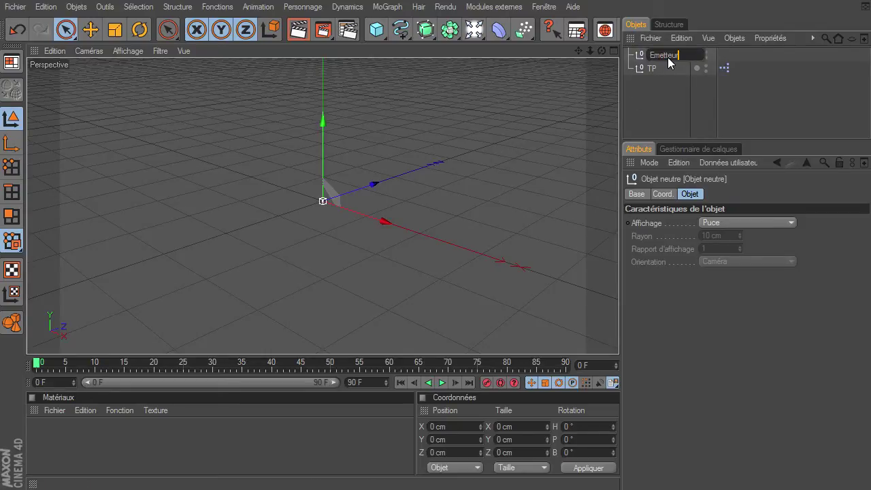
{"action": "key", "text": "Return"}
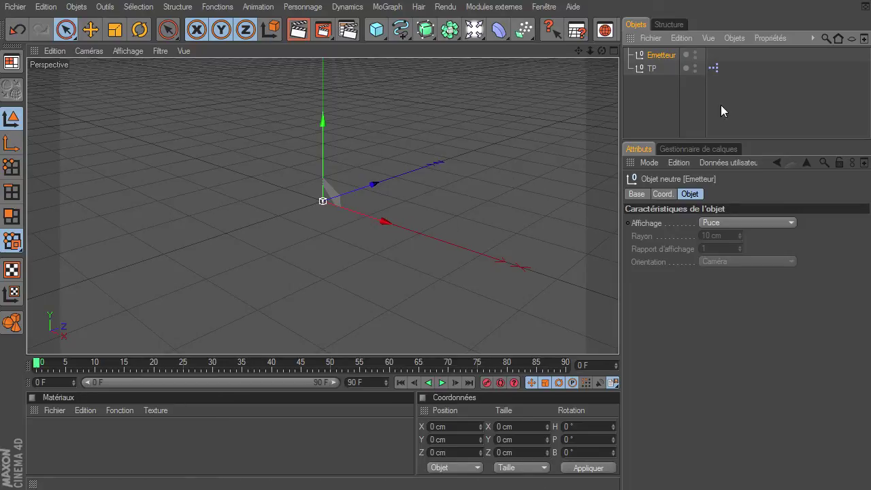
{"action": "double_click", "coordinate": [713, 68]}
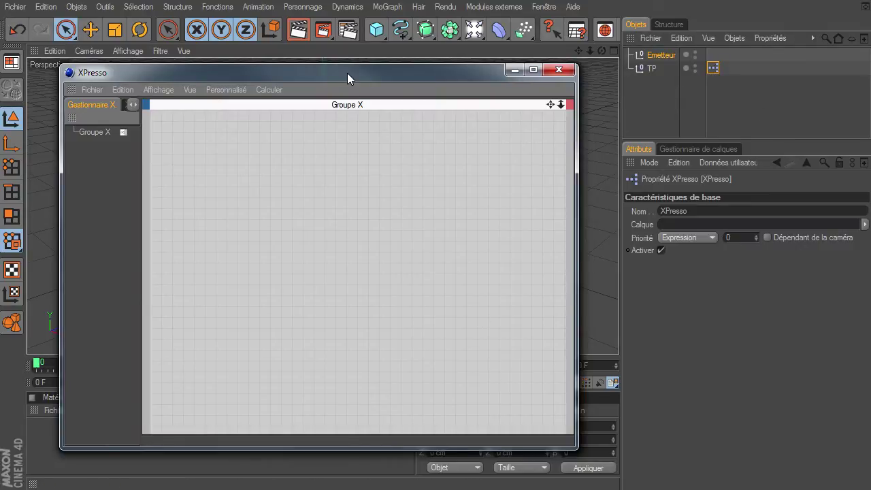
- Drop Emetteur into the XPresso graph and expose its Position globale and Matrice globale outputs
{"action": "left_click_drag", "start_coordinate": [348, 74], "coordinate": [328, 32]}
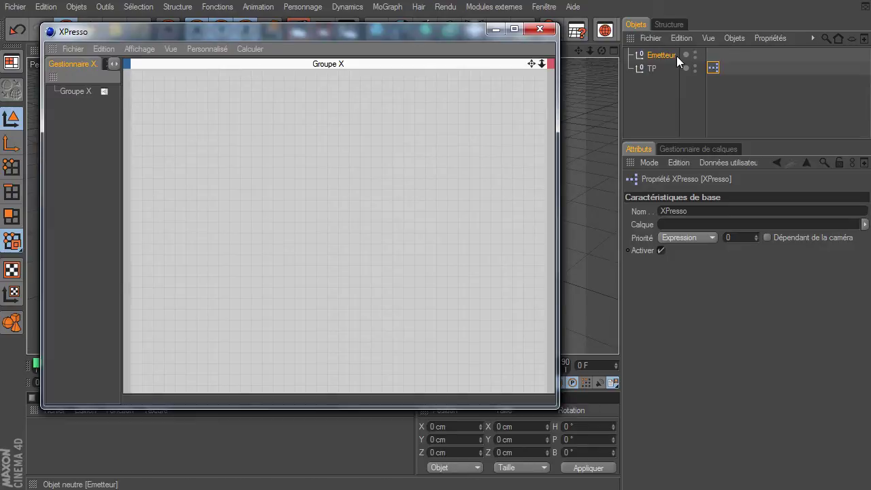
{"action": "mouse_move", "coordinate": [262, 119]}
{"action": "left_mouse_down"}
{"action": "mouse_move", "coordinate": [182, 115]}
{"action": "mouse_move", "coordinate": [259, 165]}
{"action": "left_mouse_up"}
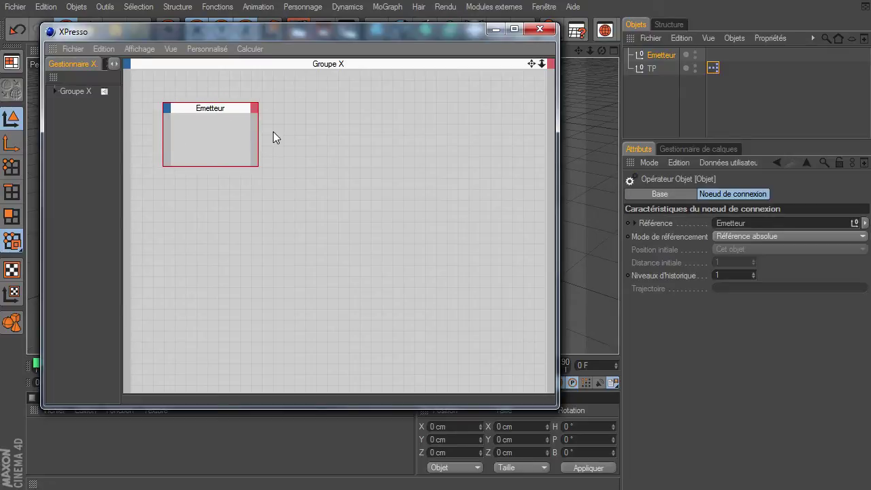
{"action": "left_click", "coordinate": [255, 107]}
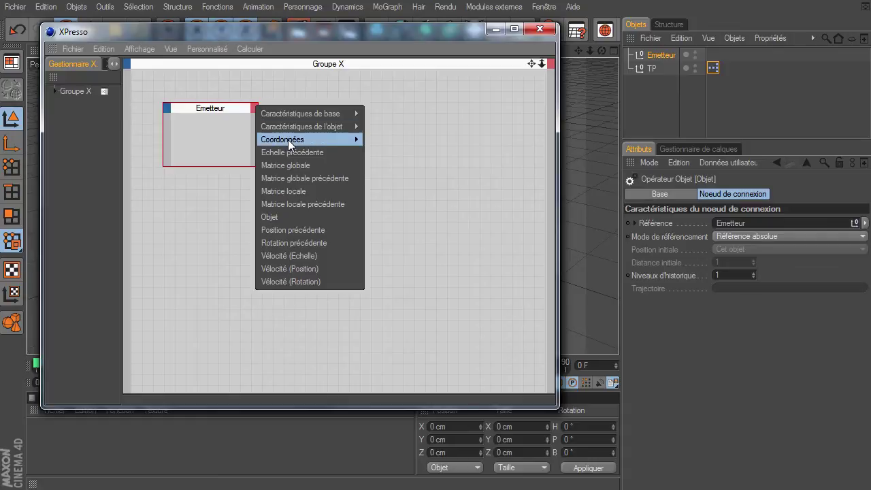
{"action": "mouse_move", "coordinate": [393, 166]}
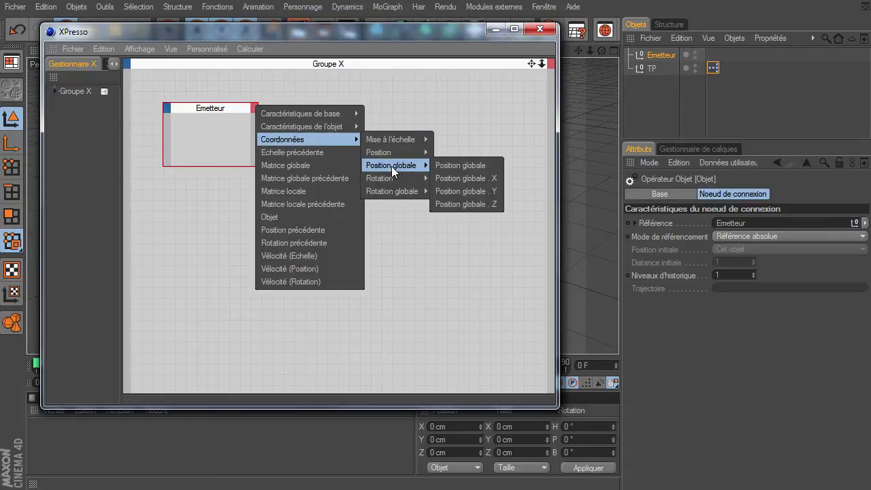
{"action": "left_click", "coordinate": [462, 166]}
{"action": "left_click", "coordinate": [254, 106]}
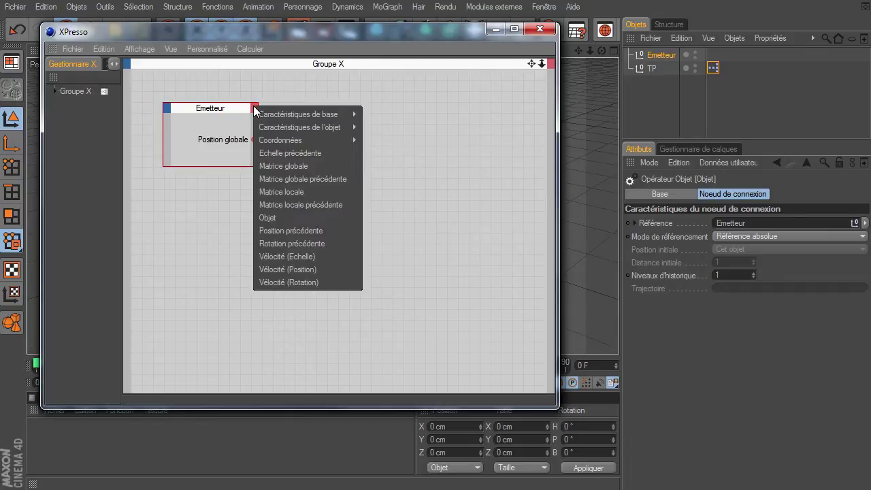
{"action": "left_click", "coordinate": [271, 168]}
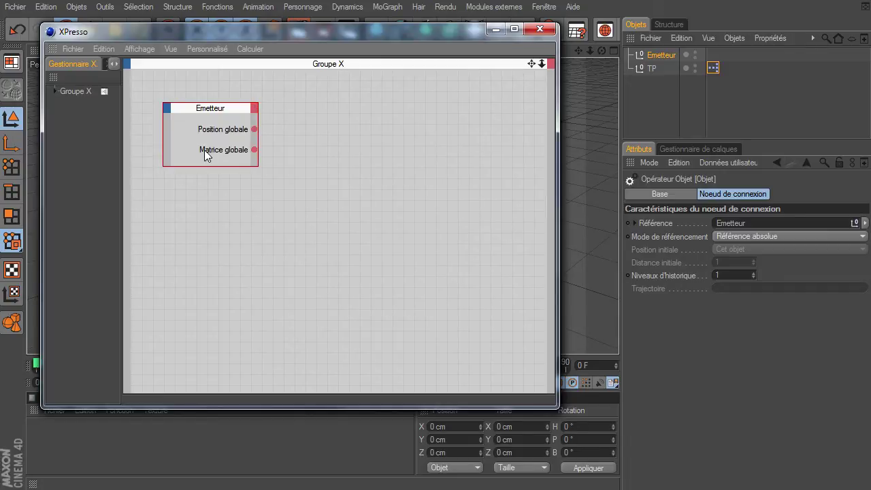
{"action": "left_click", "coordinate": [232, 189]}
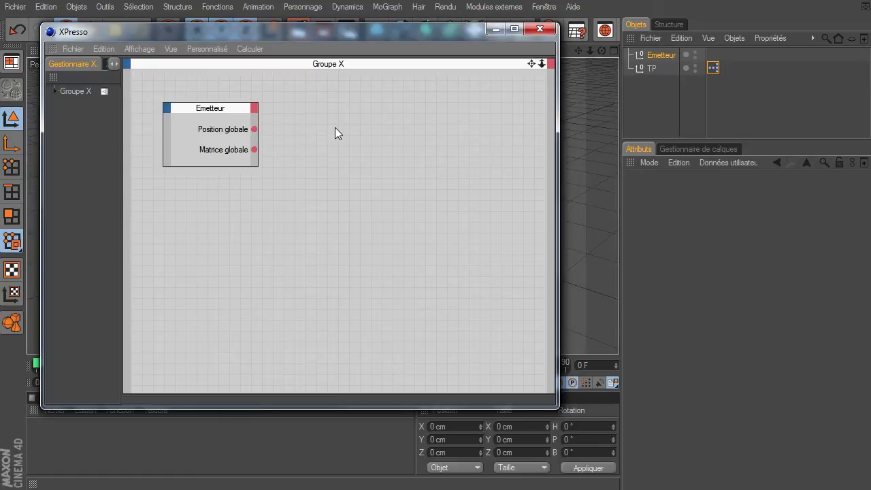
- Add a P Orage node beside Emetteur and wire Position globale into its emitter position
{"action": "right_click", "coordinate": [290, 108]}
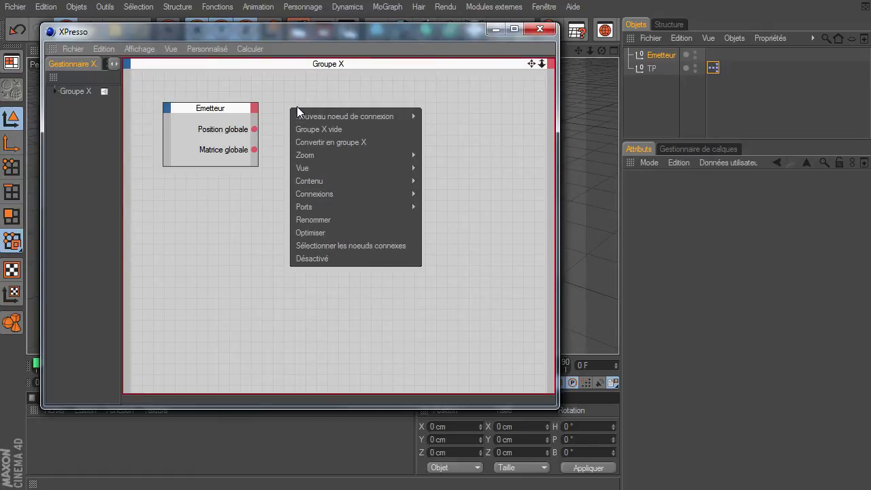
{"action": "mouse_move", "coordinate": [344, 117]}
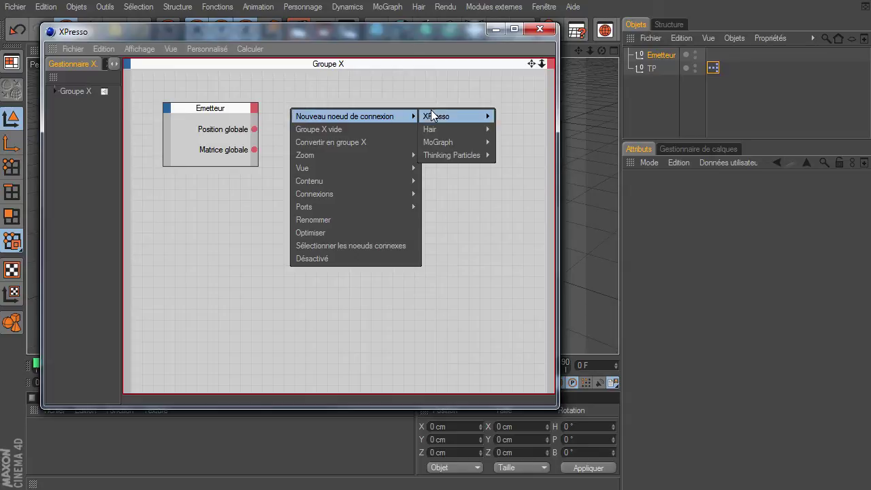
{"action": "mouse_move", "coordinate": [452, 155]}
{"action": "mouse_move", "coordinate": [522, 181]}
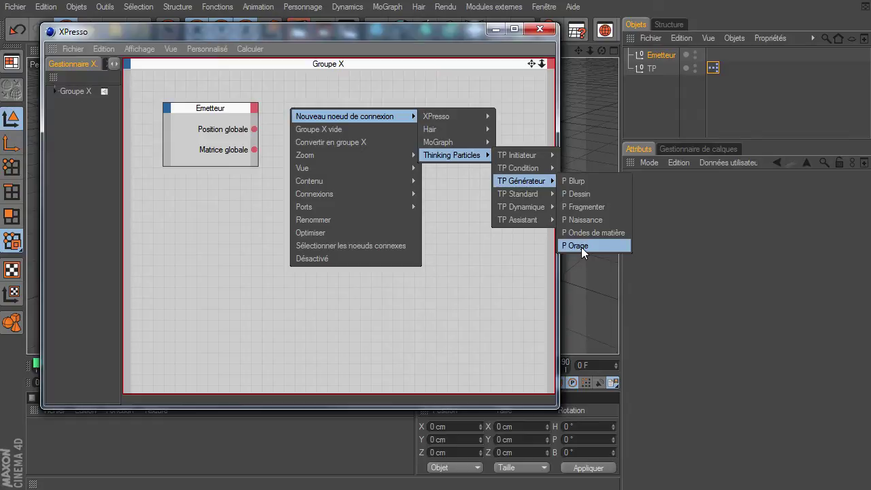
{"action": "left_click", "coordinate": [582, 247]}
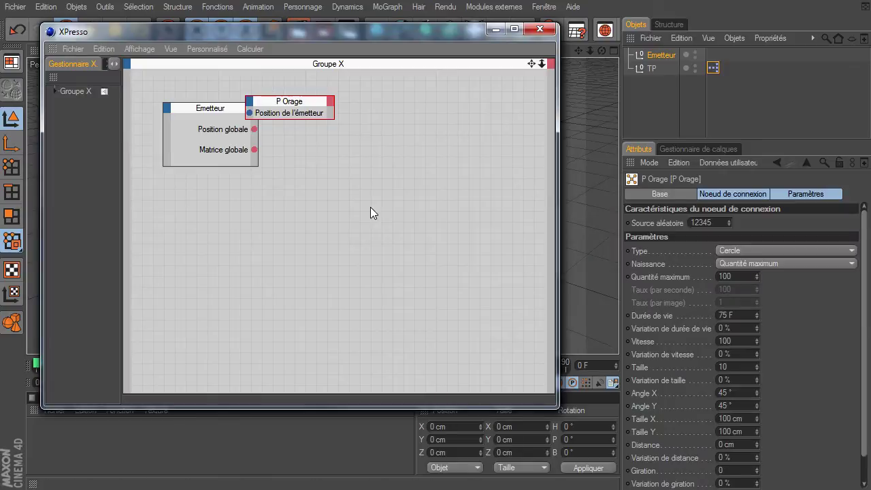
{"action": "mouse_move", "coordinate": [303, 106]}
{"action": "left_mouse_down"}
{"action": "mouse_move", "coordinate": [374, 111]}
{"action": "mouse_move", "coordinate": [372, 172]}
{"action": "left_mouse_up"}
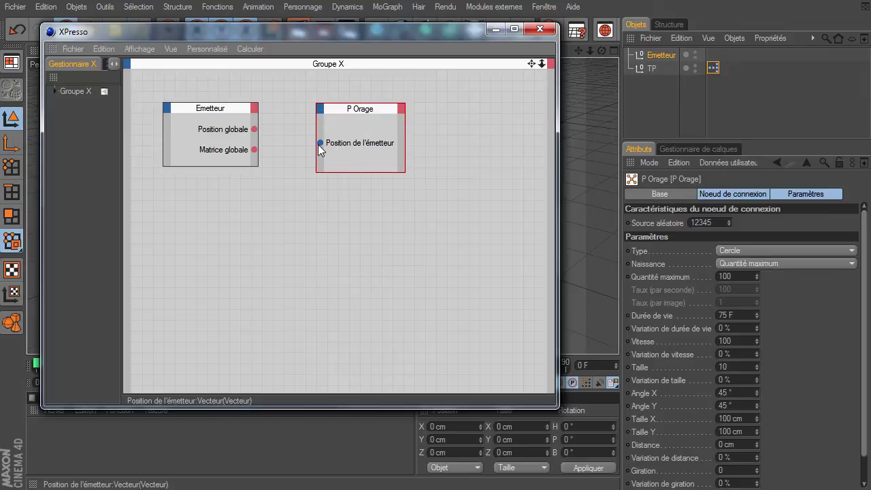
{"action": "left_click_drag", "start_coordinate": [319, 144], "coordinate": [253, 130]}
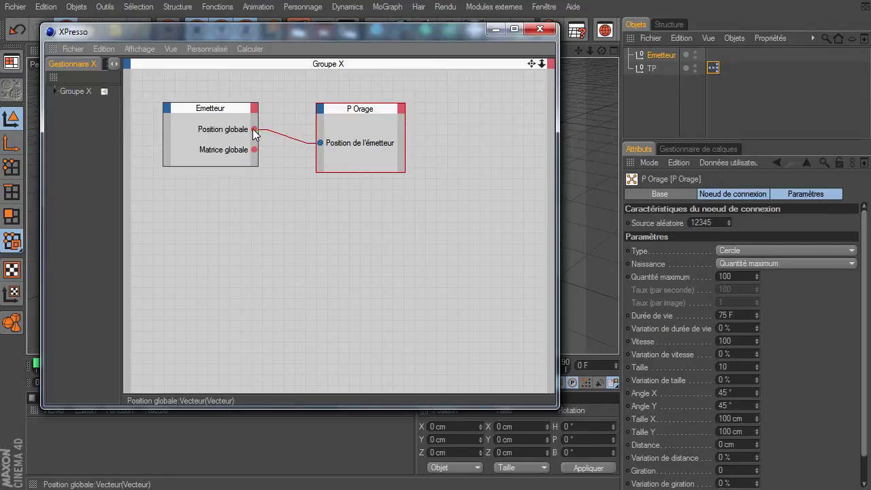
{"action": "left_click_drag", "start_coordinate": [209, 118], "coordinate": [192, 107]}
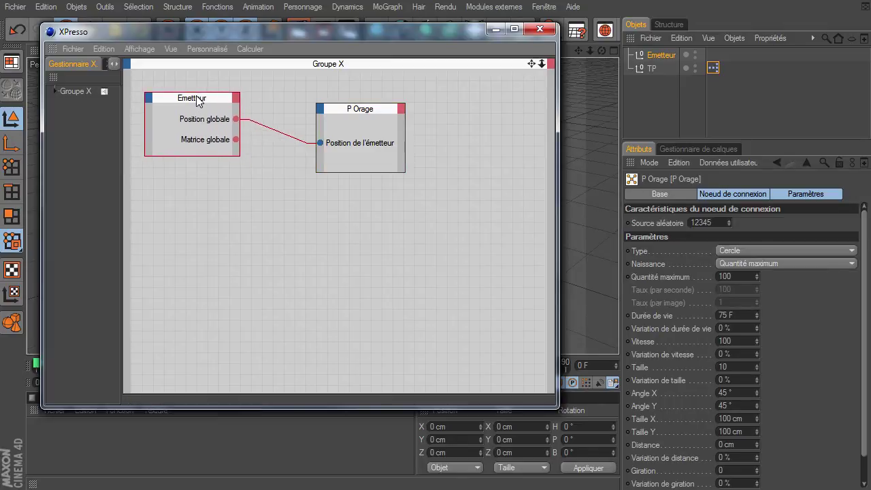
{"action": "left_click_drag", "start_coordinate": [341, 113], "coordinate": [321, 95]}
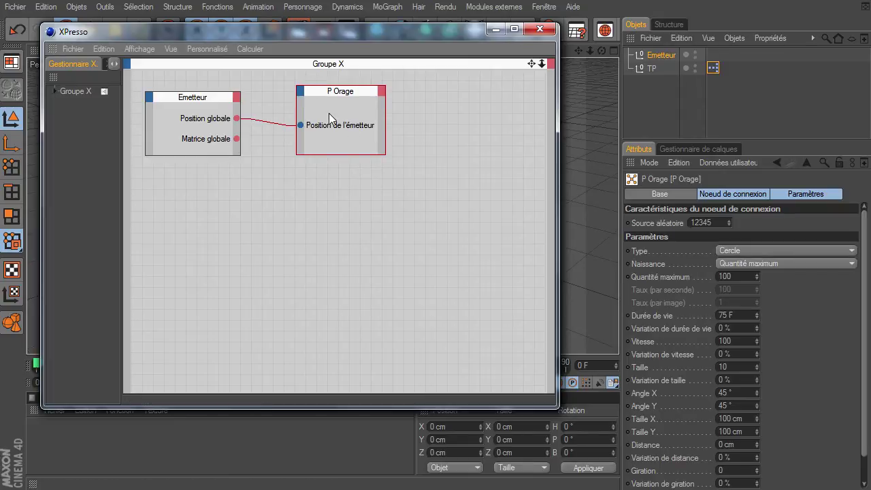
- Give P Orage an Alignement de l'émetteur input fed by Matrice globale, and tidy the nodes
{"action": "left_click", "coordinate": [301, 89]}
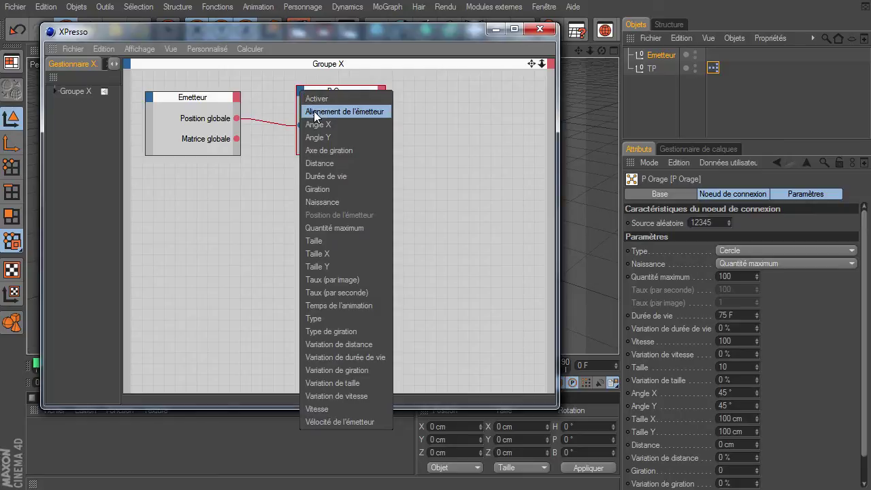
{"action": "left_click", "coordinate": [338, 111]}
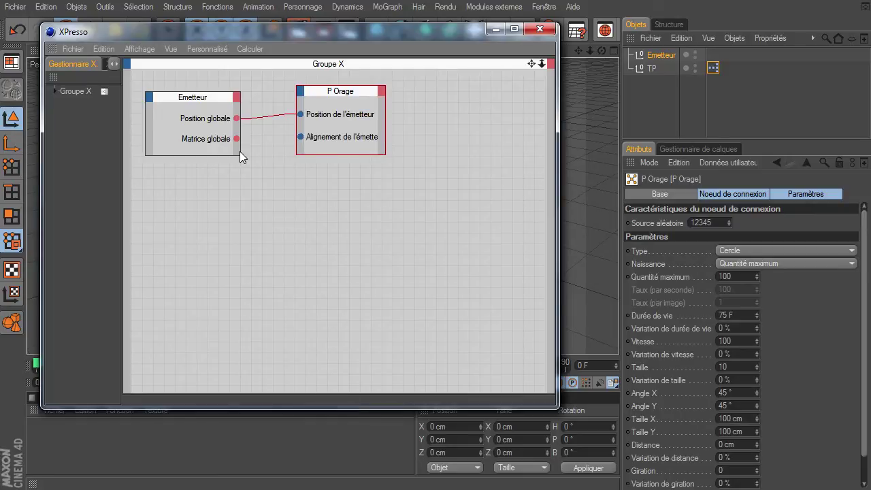
{"action": "left_click_drag", "start_coordinate": [236, 138], "coordinate": [301, 137]}
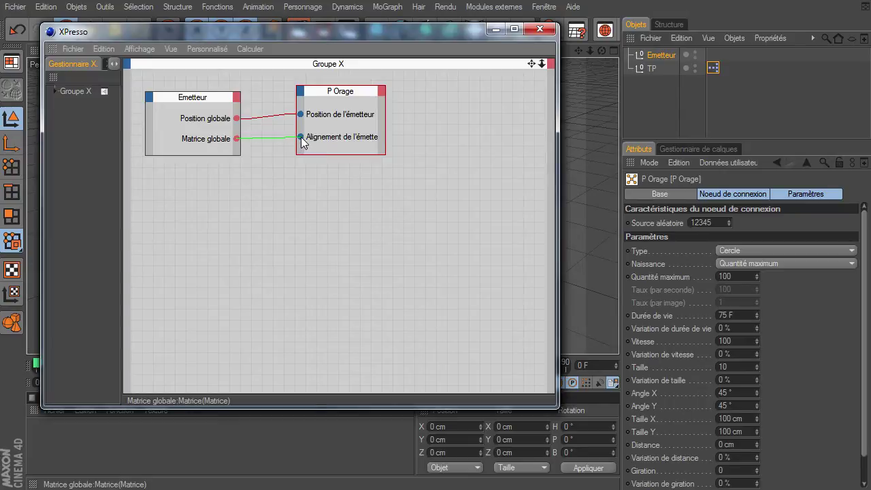
{"action": "mouse_move", "coordinate": [354, 91]}
{"action": "left_mouse_down"}
{"action": "mouse_move", "coordinate": [352, 105]}
{"action": "mouse_move", "coordinate": [315, 103]}
{"action": "left_mouse_up"}
{"action": "left_click_drag", "start_coordinate": [197, 154], "coordinate": [199, 139]}
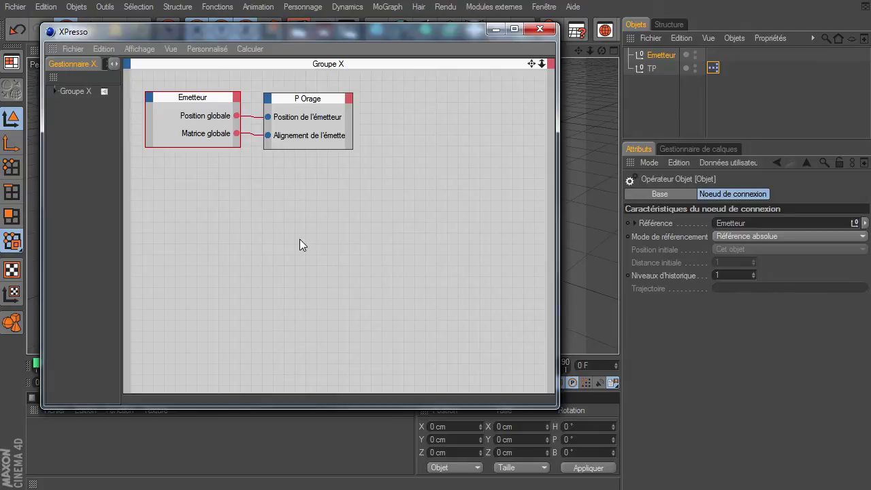
- Set the scene length and preview range to 500 frames
{"action": "mouse_move", "coordinate": [333, 34]}
{"action": "left_mouse_down"}
{"action": "mouse_move", "coordinate": [869, 248]}
{"action": "mouse_move", "coordinate": [870, 303]}
{"action": "left_mouse_up"}
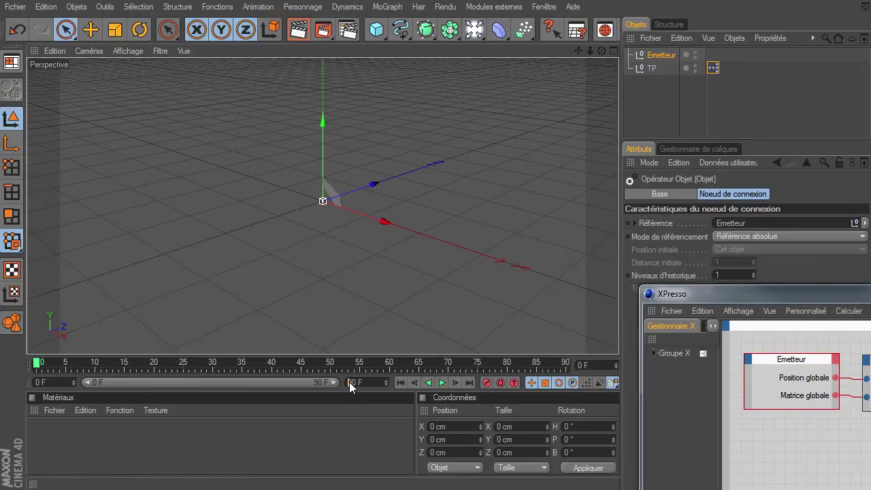
{"action": "type", "text": "0"}
{"action": "left_click", "coordinate": [319, 420]}
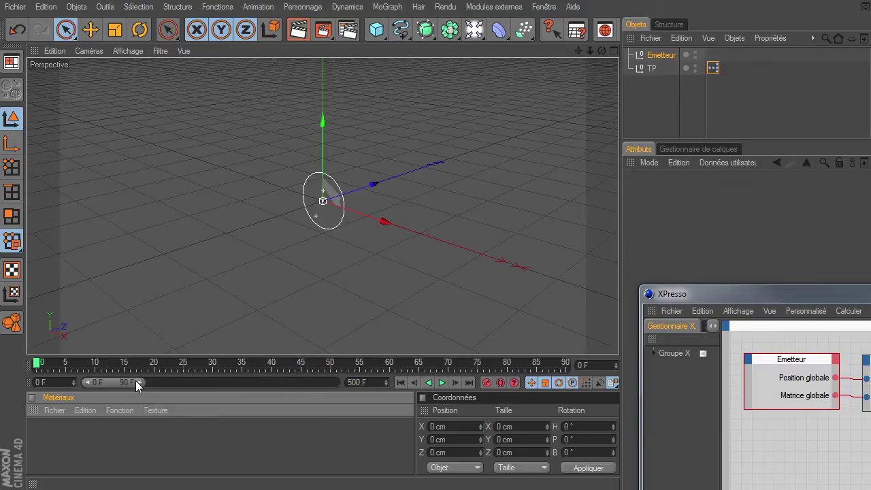
{"action": "left_click_drag", "start_coordinate": [135, 380], "coordinate": [337, 382]}
- Play the animation and rotate the circle emitter while particles stream out
{"action": "left_click", "coordinate": [442, 383]}
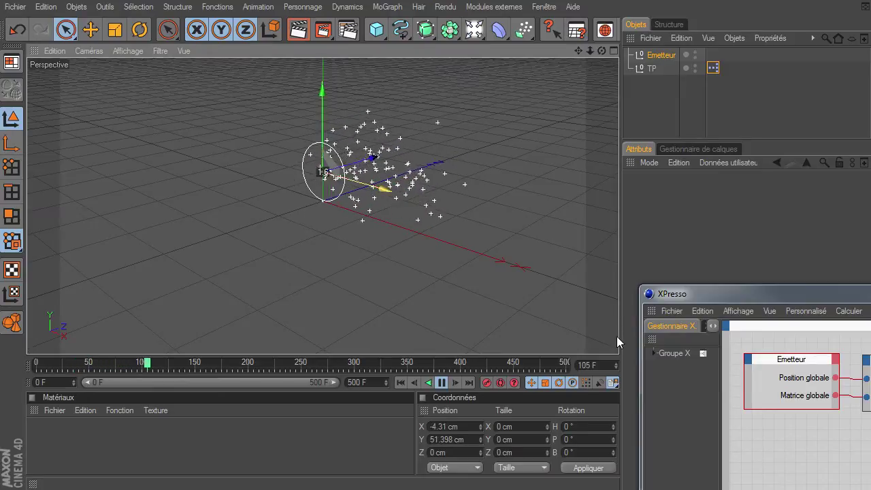
{"action": "key", "text": "r"}
{"action": "left_click_drag", "start_coordinate": [299, 179], "coordinate": [215, 177]}
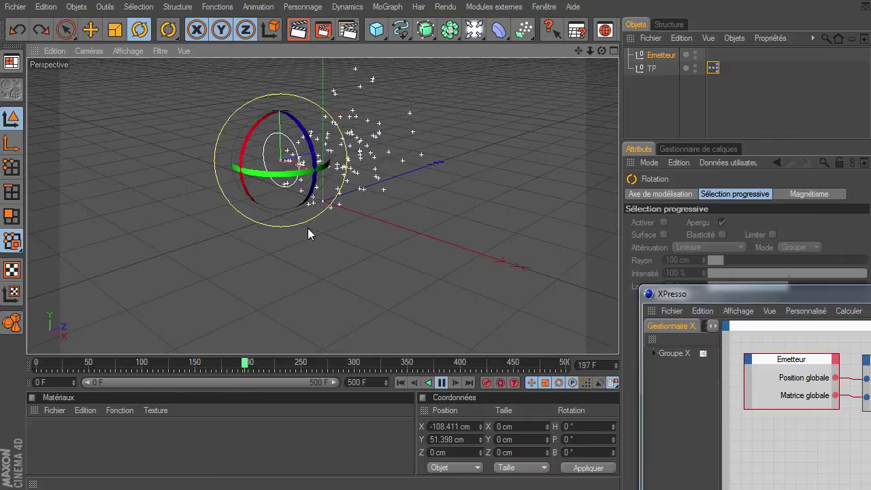
{"action": "left_click", "coordinate": [65, 30]}
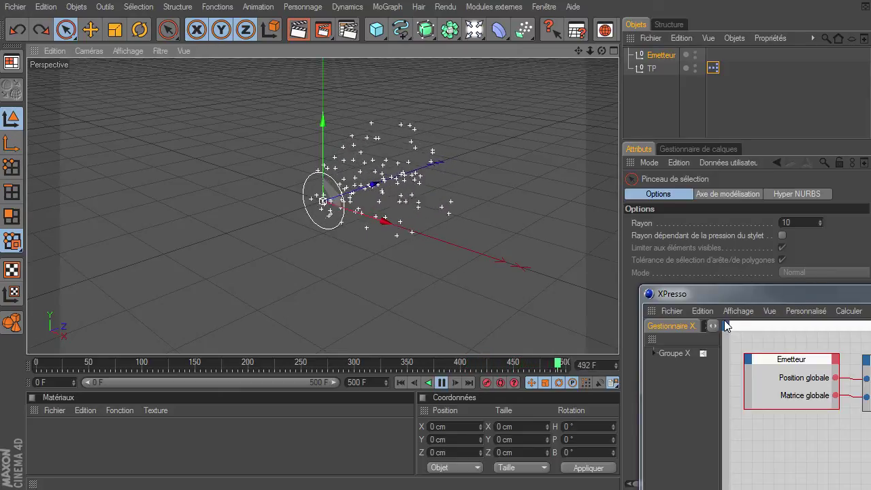
- Stop playback, rewind to frame 0, and resize the XPresso editor beside the viewport
{"action": "left_click", "coordinate": [441, 383]}
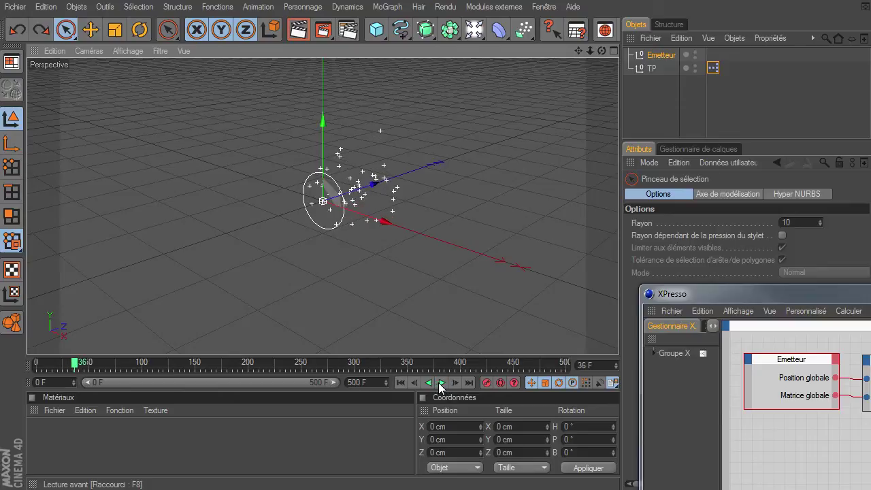
{"action": "left_click", "coordinate": [400, 383]}
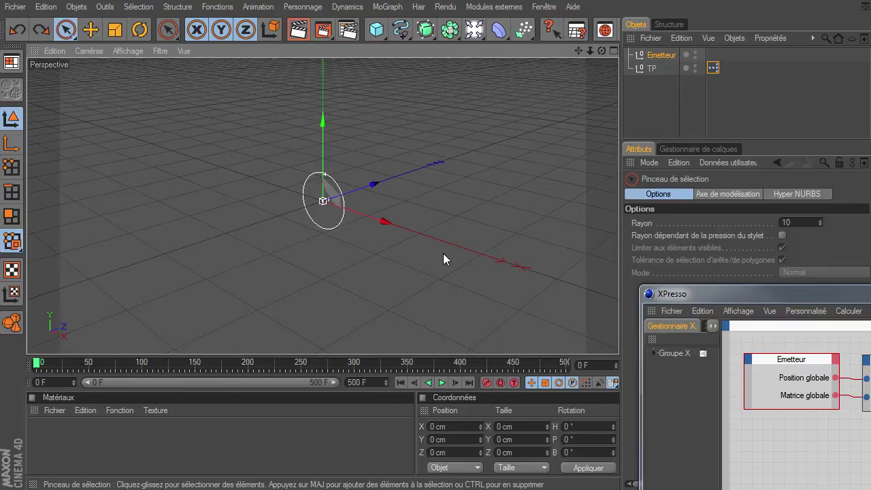
{"action": "left_click_drag", "start_coordinate": [774, 294], "coordinate": [447, 58]}
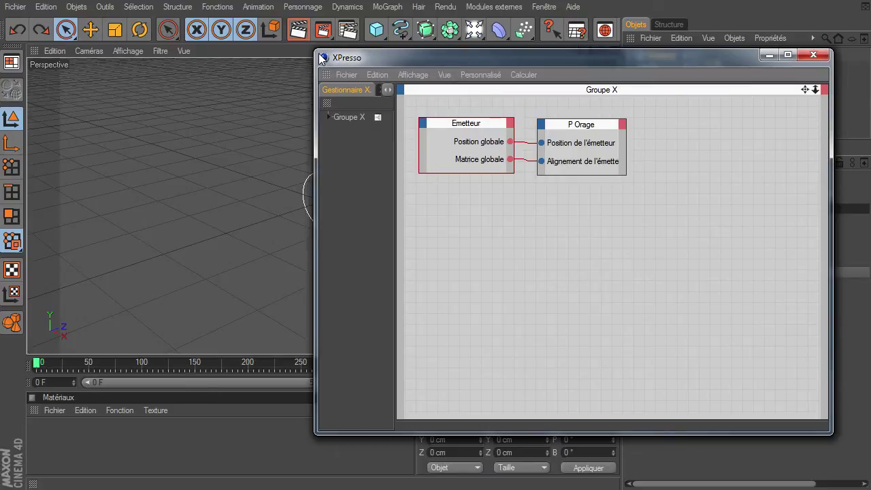
{"action": "mouse_move", "coordinate": [318, 53]}
{"action": "left_mouse_down"}
{"action": "mouse_move", "coordinate": [394, 146]}
{"action": "mouse_move", "coordinate": [410, 110]}
{"action": "left_mouse_up"}
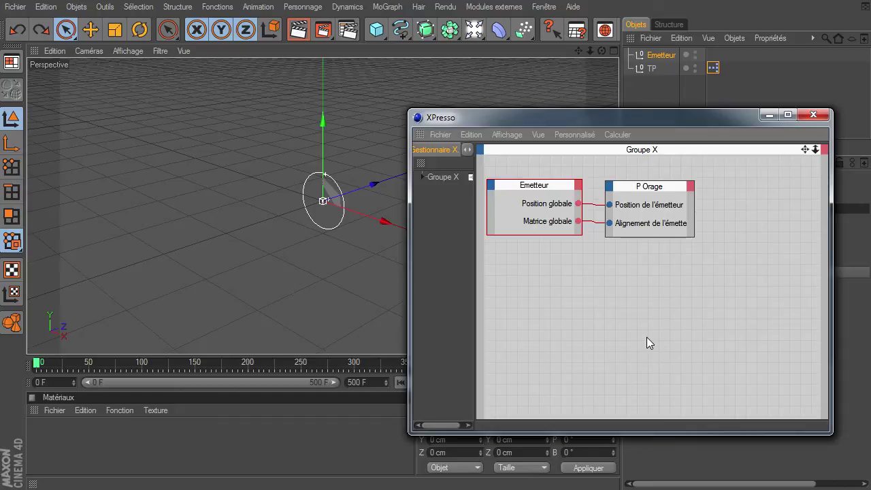
{"action": "left_click", "coordinate": [79, 8]}
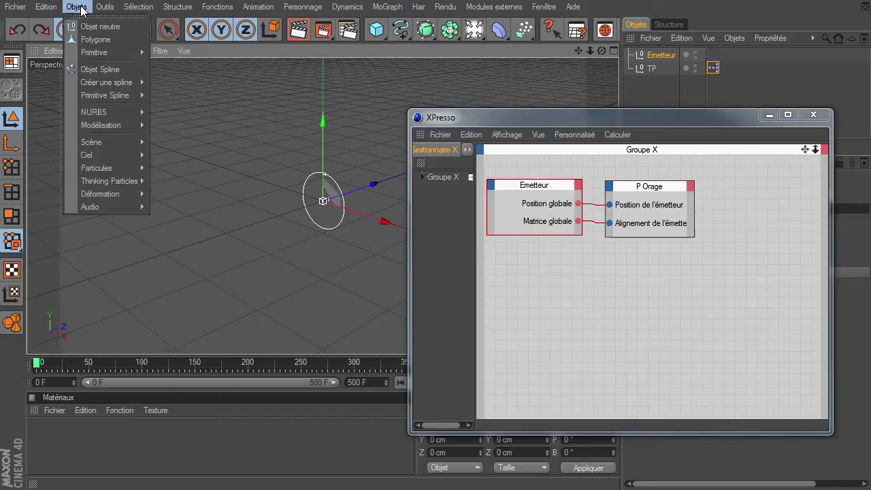
{"action": "mouse_move", "coordinate": [109, 181]}
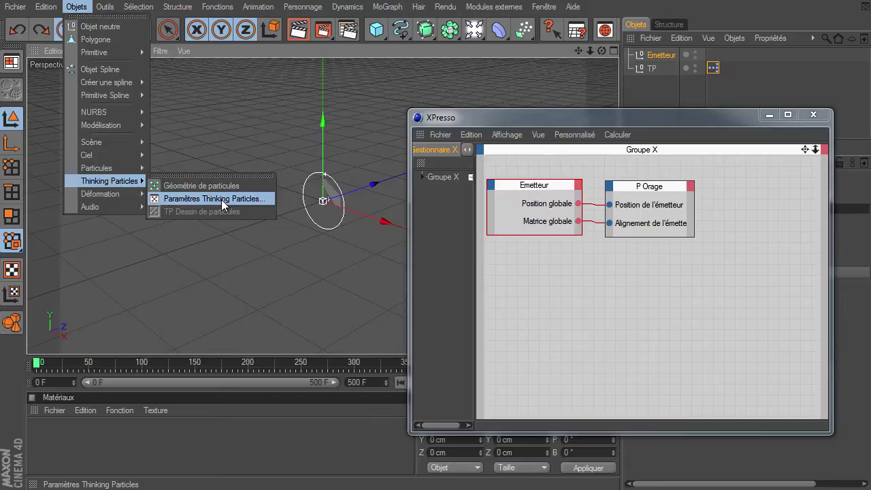
- Open Paramètres Thinking Particles, then move and enlarge the settings window
{"action": "left_click", "coordinate": [223, 203]}
{"action": "mouse_move", "coordinate": [107, 38]}
{"action": "left_mouse_down"}
{"action": "mouse_move", "coordinate": [139, 105]}
{"action": "mouse_move", "coordinate": [129, 89]}
{"action": "left_mouse_up"}
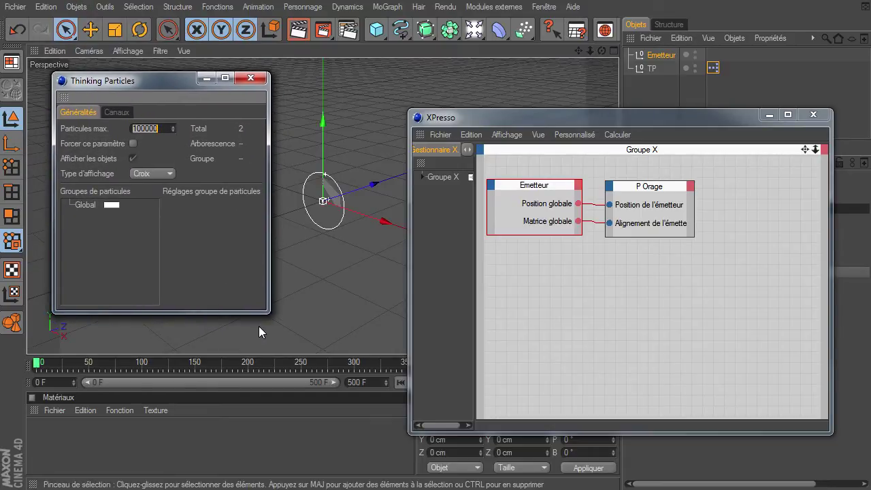
{"action": "left_click_drag", "start_coordinate": [268, 313], "coordinate": [311, 357]}
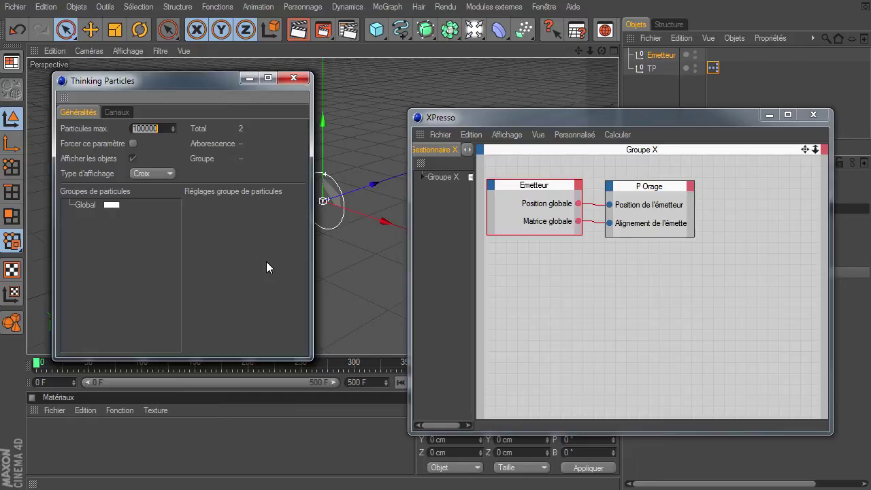
- Add a particle group under Global, rename it orange, and colour it saturated orange
{"action": "right_click", "coordinate": [80, 207]}
{"action": "left_click", "coordinate": [96, 218]}
{"action": "double_click", "coordinate": [96, 219]}
{"action": "type", "text": "orange"}
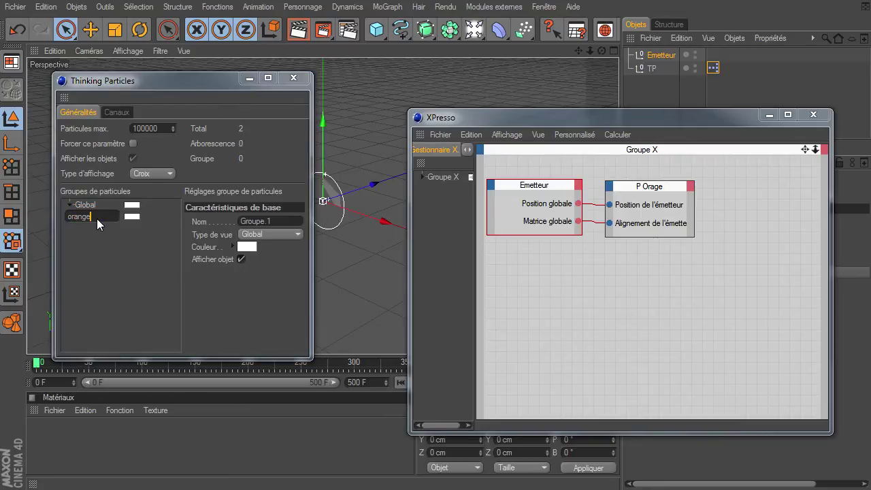
{"action": "key", "text": "Return"}
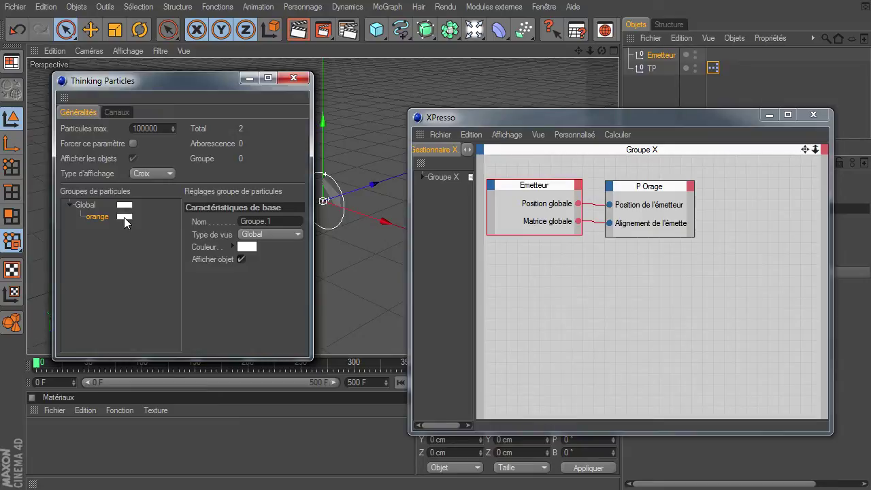
{"action": "left_click", "coordinate": [124, 218]}
{"action": "left_click", "coordinate": [103, 175]}
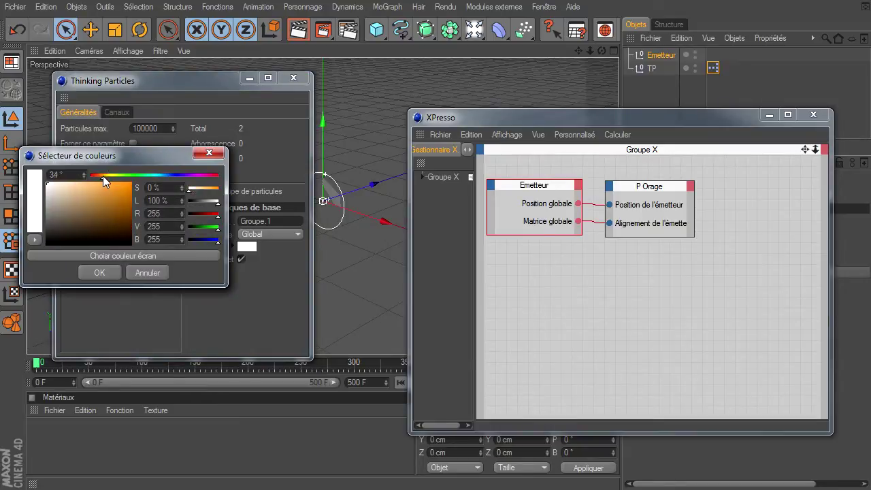
{"action": "left_click_drag", "start_coordinate": [116, 188], "coordinate": [149, 191]}
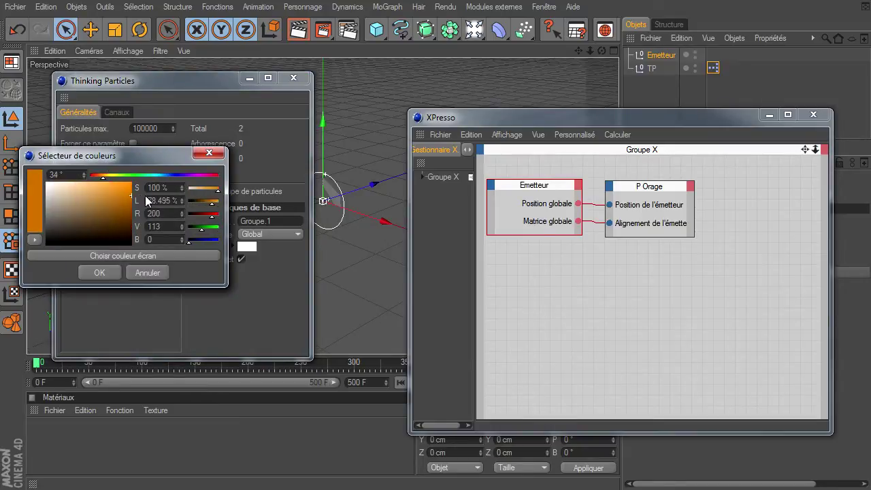
{"action": "left_click", "coordinate": [115, 273]}
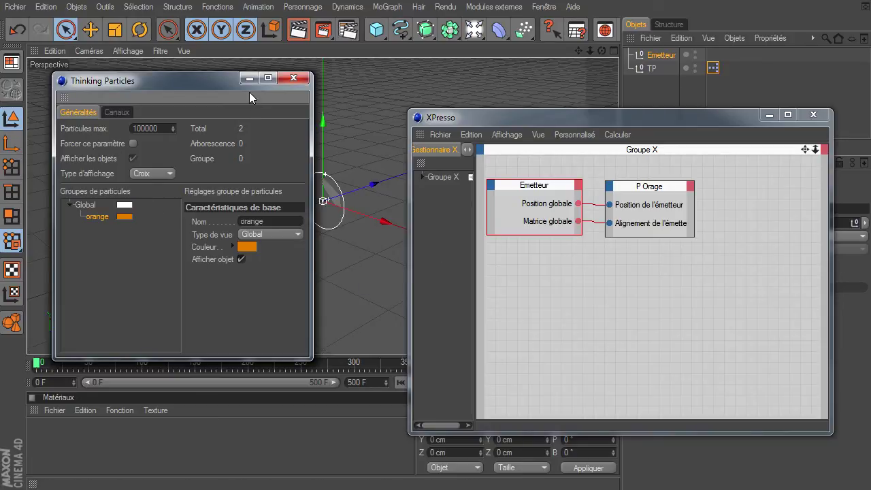
- Rearrange the Thinking Particles window and widen the XPresso editor
{"action": "left_click_drag", "start_coordinate": [230, 83], "coordinate": [204, 184]}
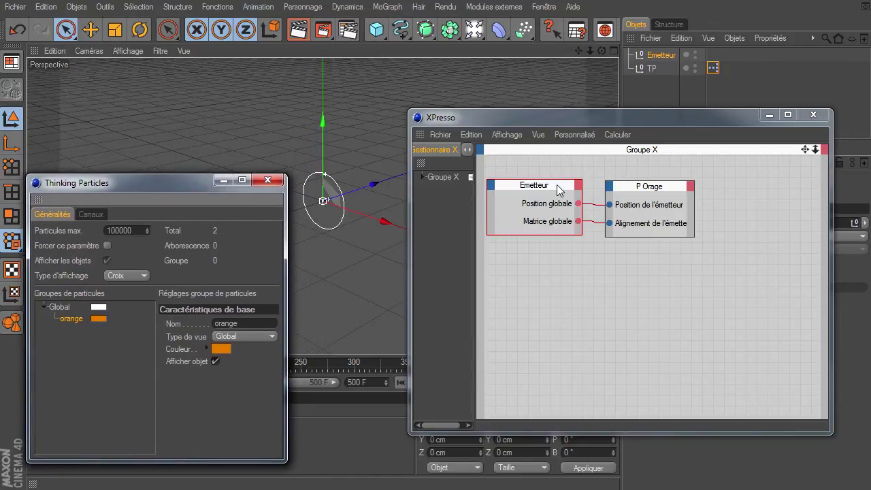
{"action": "left_click_drag", "start_coordinate": [571, 121], "coordinate": [501, 73]}
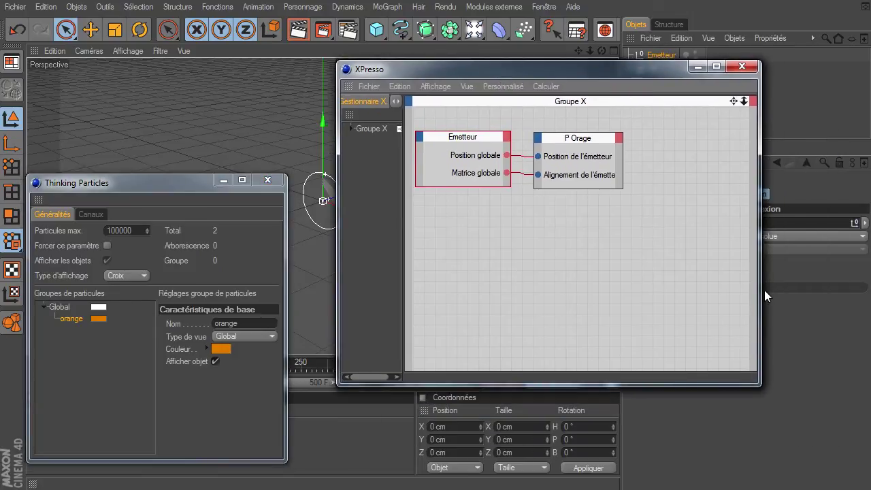
{"action": "left_click_drag", "start_coordinate": [764, 294], "coordinate": [823, 296]}
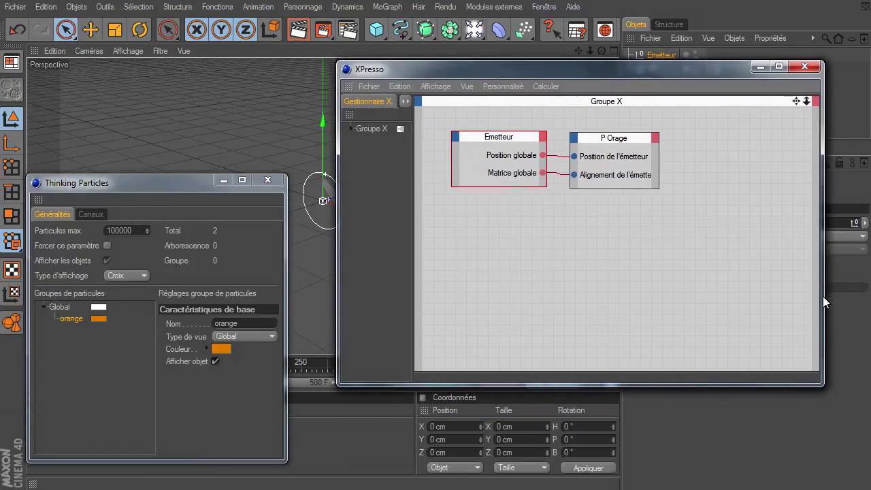
{"action": "right_click", "coordinate": [531, 226]}
{"action": "left_click", "coordinate": [453, 207]}
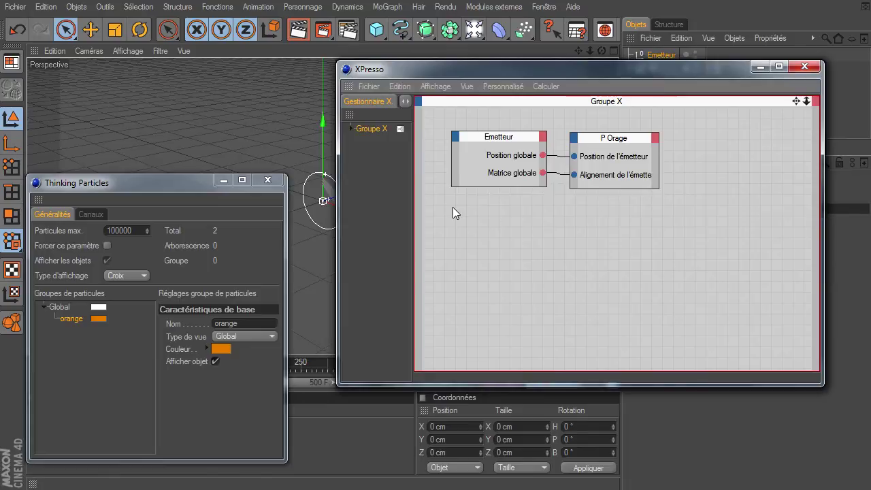
- Add a P Groupe node right of P Orage and assign it the orange group
{"action": "right_click", "coordinate": [454, 207]}
{"action": "mouse_move", "coordinate": [617, 254]}
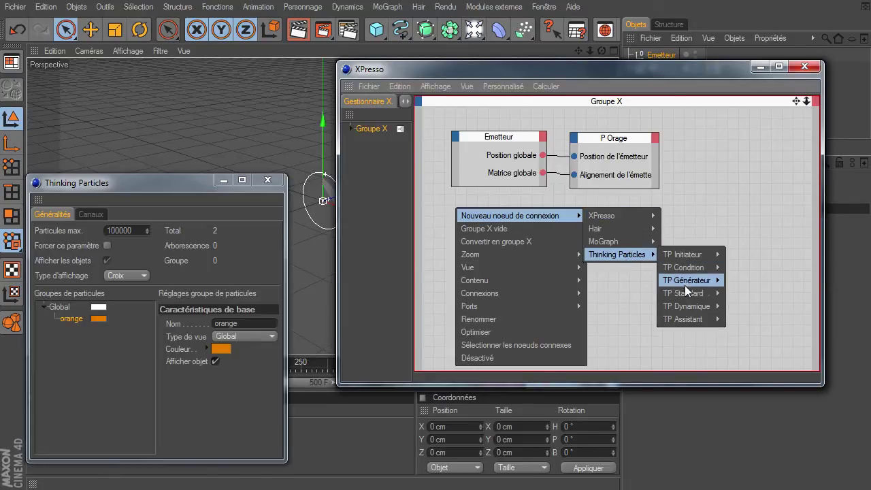
{"action": "mouse_move", "coordinate": [684, 294]}
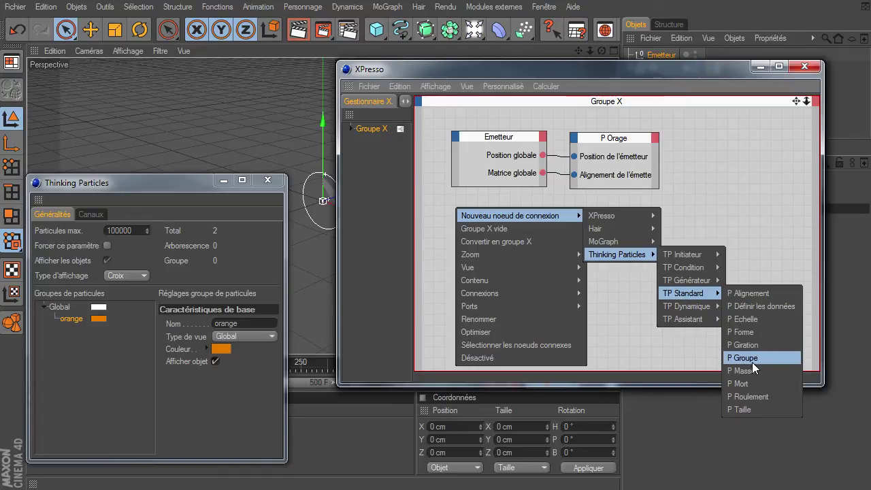
{"action": "left_click", "coordinate": [753, 361]}
{"action": "mouse_move", "coordinate": [463, 214]}
{"action": "left_mouse_down"}
{"action": "mouse_move", "coordinate": [749, 155]}
{"action": "mouse_move", "coordinate": [766, 178]}
{"action": "left_mouse_up"}
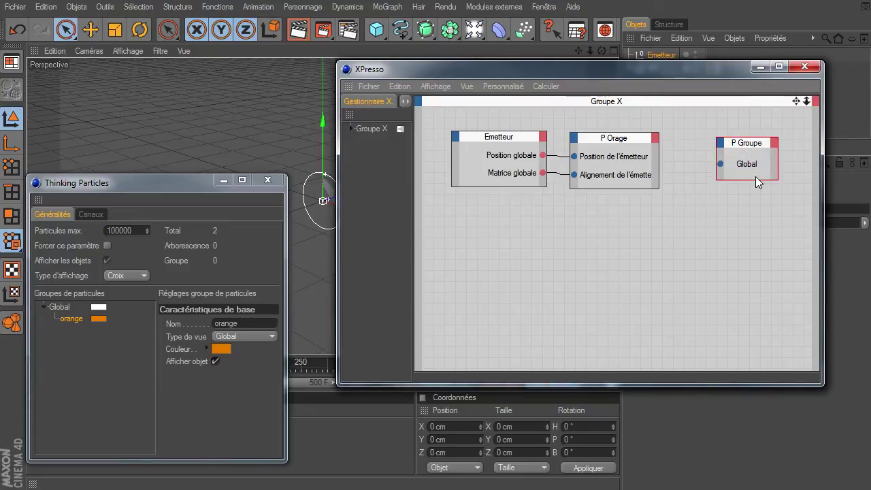
{"action": "left_click", "coordinate": [67, 319]}
{"action": "left_click_drag", "start_coordinate": [751, 163], "coordinate": [747, 163]}
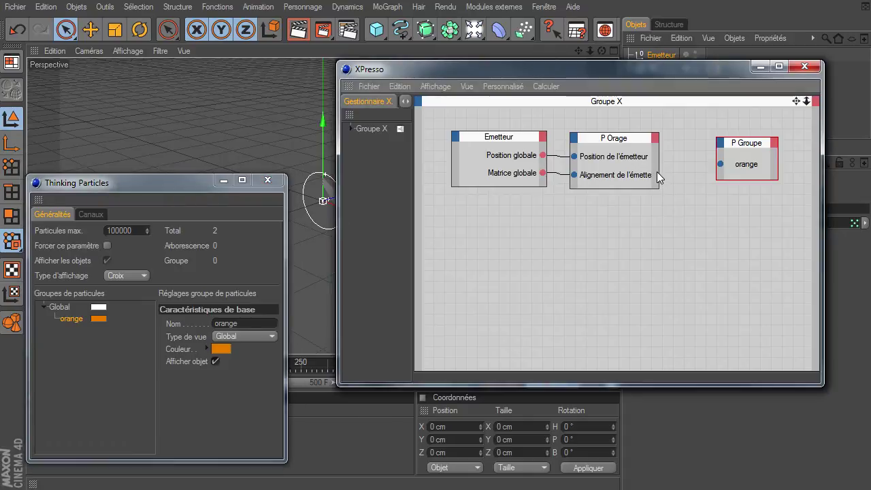
- Resize P Orage and reposition the Emetteur and P Orage nodes
{"action": "left_click_drag", "start_coordinate": [657, 173], "coordinate": [685, 165]}
{"action": "left_click_drag", "start_coordinate": [511, 132], "coordinate": [490, 126]}
{"action": "left_click_drag", "start_coordinate": [630, 139], "coordinate": [603, 138]}
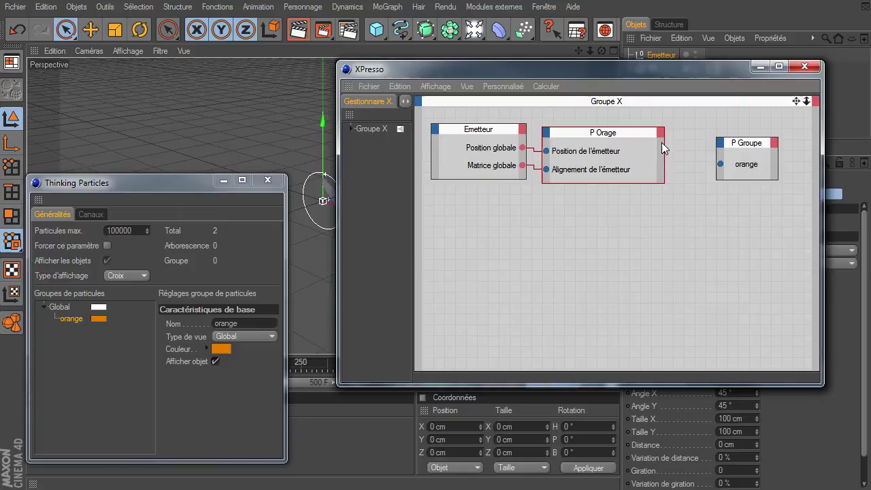
{"action": "left_click_drag", "start_coordinate": [663, 182], "coordinate": [667, 201]}
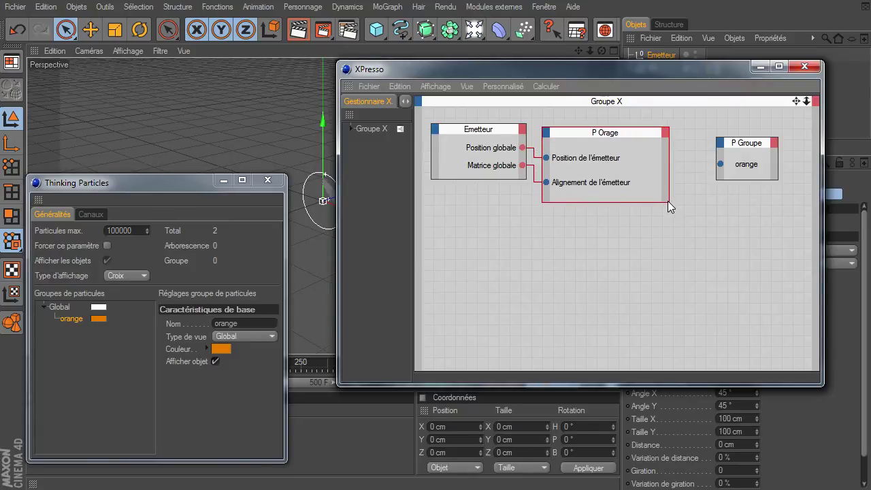
- Wire P Orage's Naissance de particule output into the orange P Groupe node
{"action": "left_click", "coordinate": [670, 136]}
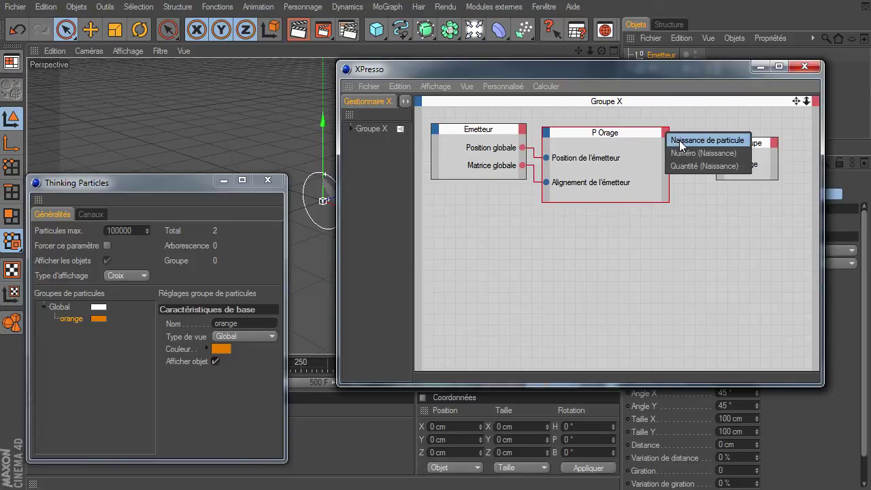
{"action": "left_click", "coordinate": [706, 141]}
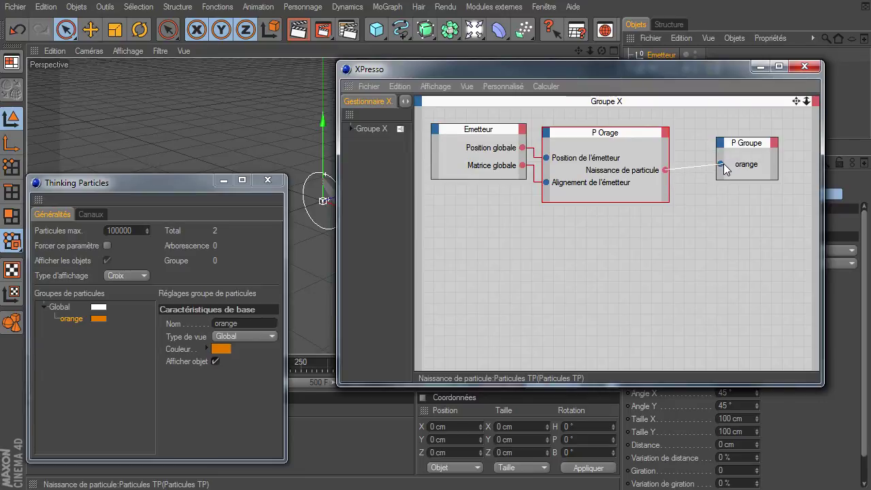
{"action": "left_click_drag", "start_coordinate": [705, 175], "coordinate": [748, 133]}
{"action": "left_click_drag", "start_coordinate": [607, 134], "coordinate": [629, 128]}
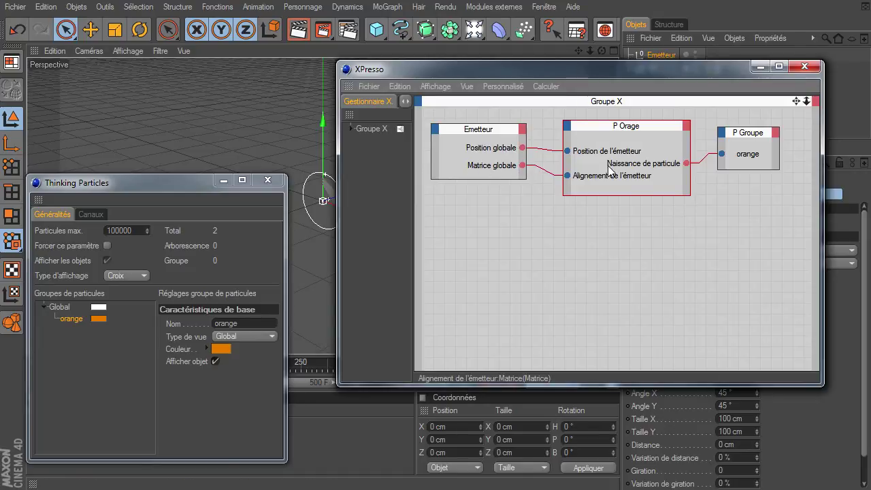
{"action": "left_click_drag", "start_coordinate": [616, 131], "coordinate": [607, 130]}
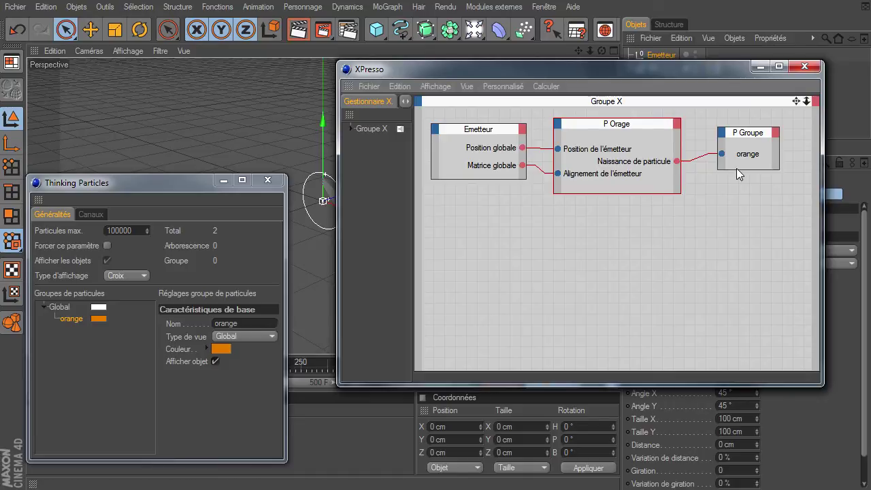
- Close the Thinking Particles settings, preview orange particles to frame 246, and reopen TP's XPresso editor
{"action": "left_click", "coordinate": [805, 66]}
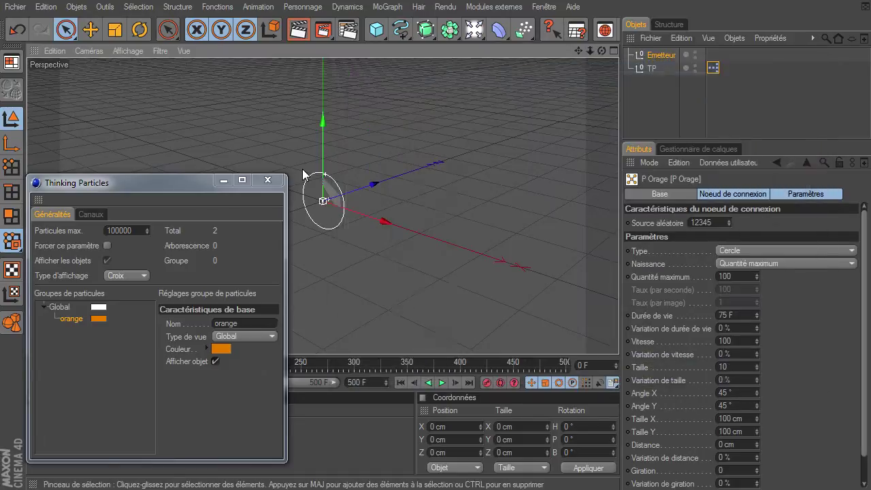
{"action": "left_click", "coordinate": [274, 180]}
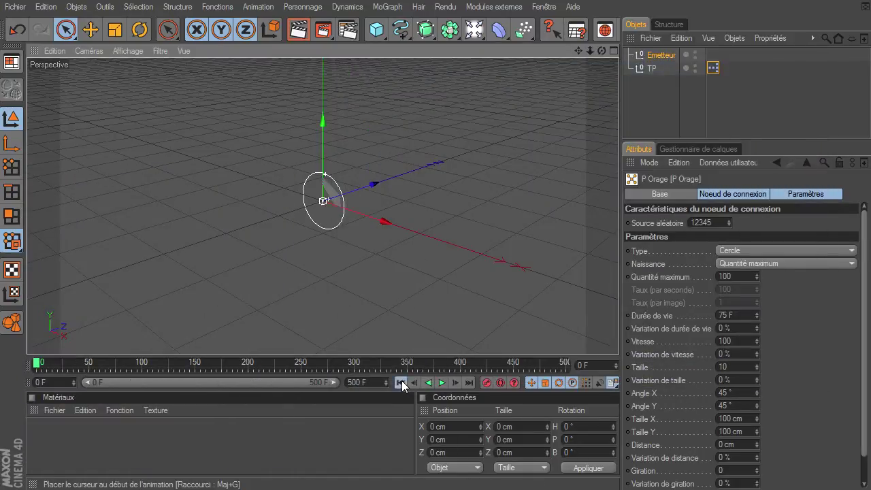
{"action": "left_click", "coordinate": [442, 383]}
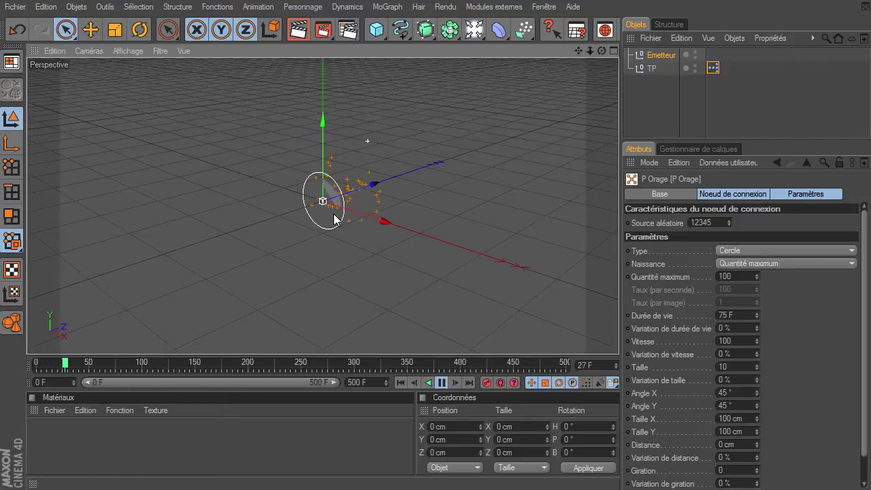
{"action": "left_click", "coordinate": [401, 383]}
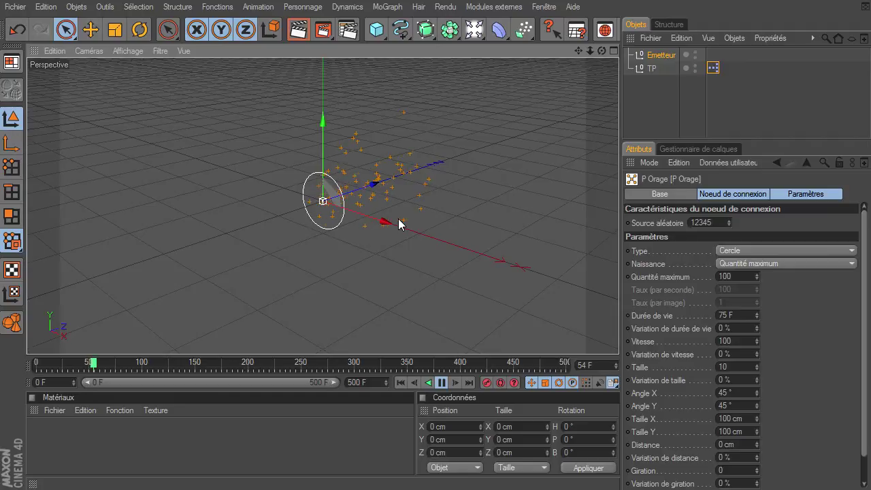
{"action": "left_click", "coordinate": [442, 384]}
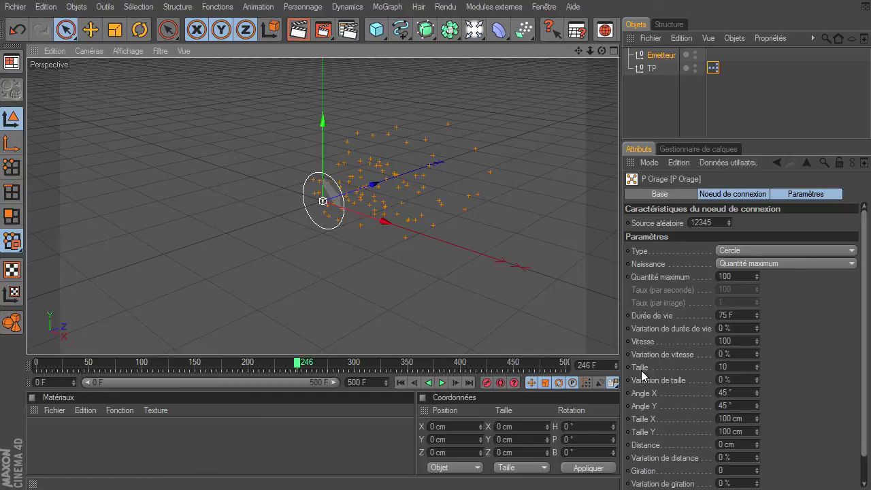
{"action": "double_click", "coordinate": [714, 73]}
{"action": "mouse_move", "coordinate": [602, 76]}
{"action": "left_mouse_down"}
{"action": "mouse_move", "coordinate": [296, 52]}
{"action": "mouse_move", "coordinate": [277, 40]}
{"action": "left_mouse_up"}
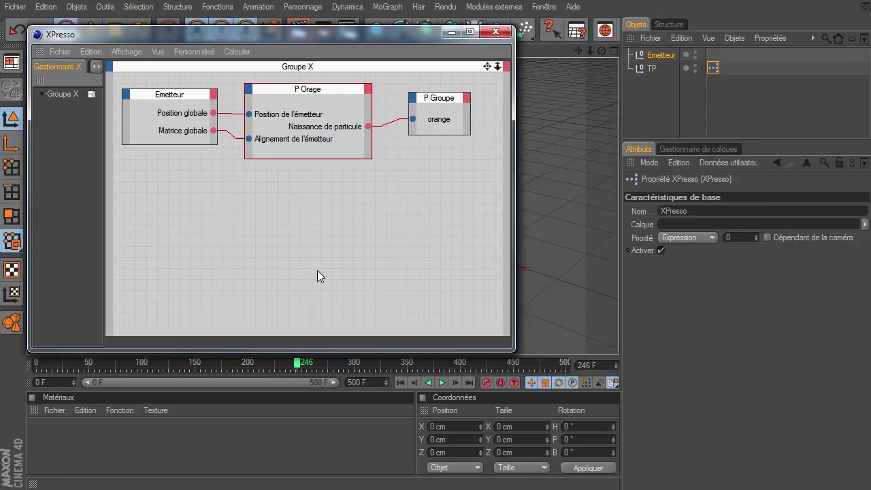
- Set P Orage's lifetime to 300 F and speed to 200, then replay the animation
{"action": "left_click", "coordinate": [320, 101]}
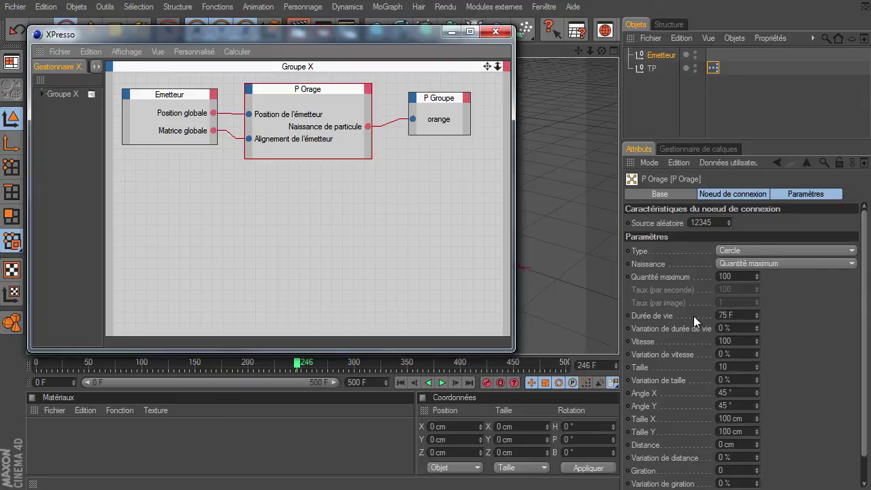
{"action": "left_click", "coordinate": [740, 317]}
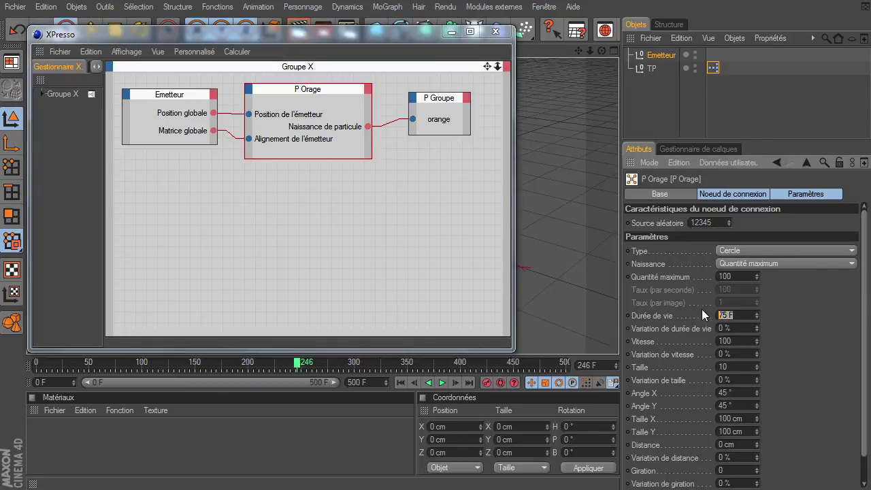
{"action": "type", "text": "300"}
{"action": "left_click", "coordinate": [737, 341]}
{"action": "type", "text": "200"}
{"action": "key", "text": "Return"}
{"action": "left_click", "coordinate": [495, 31]}
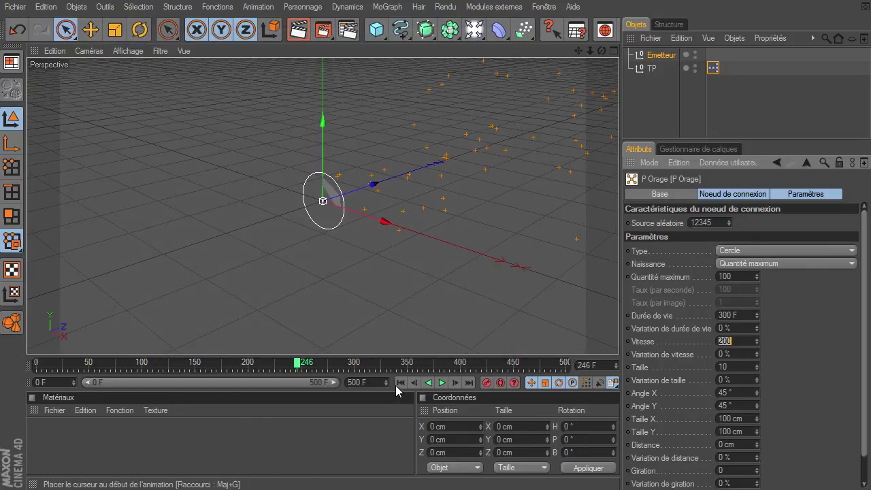
{"action": "left_click", "coordinate": [401, 382]}
{"action": "left_click", "coordinate": [441, 382]}
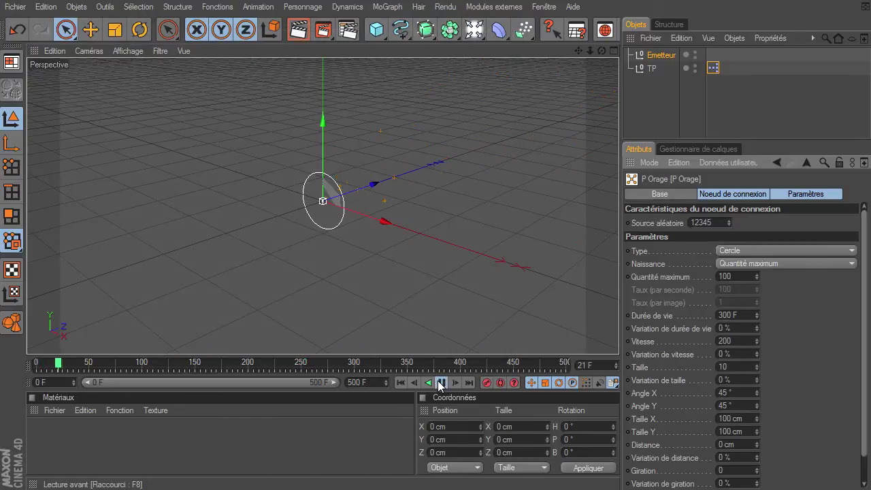
- Limit the emitter to a maximum quantity of 200 particles and replay from the start
{"action": "left_click", "coordinate": [744, 276]}
{"action": "type", "text": "200"}
{"action": "key", "text": "Return"}
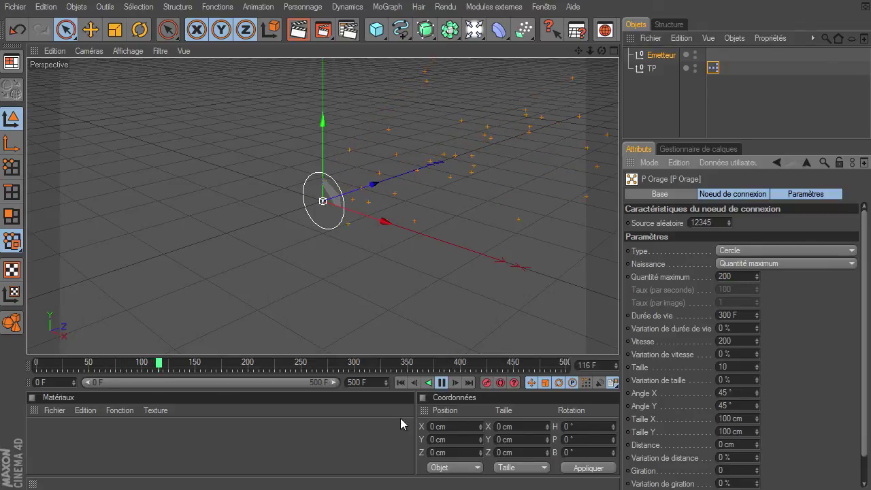
{"action": "left_click", "coordinate": [401, 385]}
{"action": "left_click", "coordinate": [441, 386]}
{"action": "left_click", "coordinate": [441, 386]}
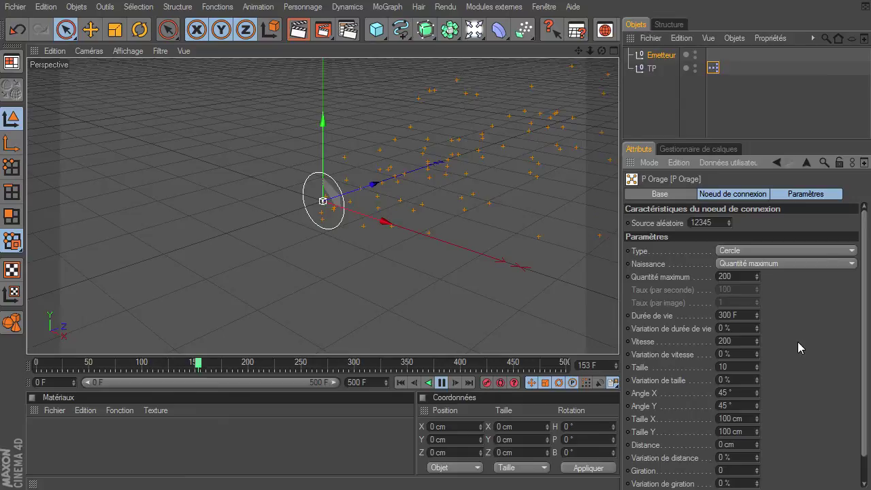
- Set Angle X and Angle Y to 20°, preview, and rewind to frame 0
{"action": "left_click", "coordinate": [737, 403]}
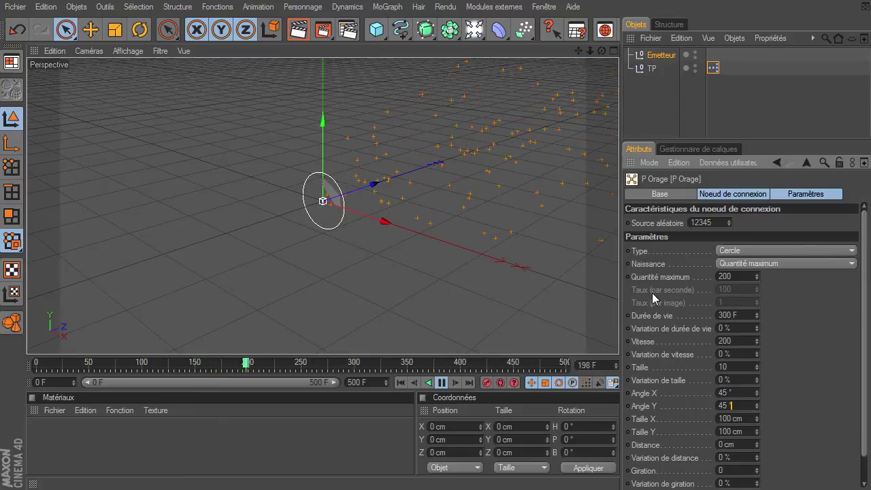
{"action": "left_click", "coordinate": [730, 393]}
{"action": "type", "text": "20"}
{"action": "key", "text": "Tab"}
{"action": "type", "text": "20"}
{"action": "key", "text": "Return"}
{"action": "left_click", "coordinate": [401, 382]}
{"action": "left_click", "coordinate": [441, 384]}
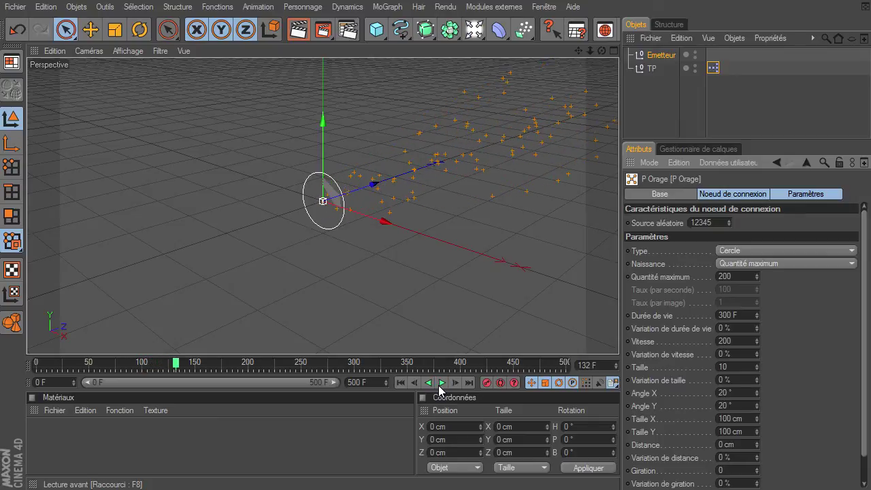
{"action": "left_click", "coordinate": [401, 382]}
{"action": "mouse_move", "coordinate": [579, 50]}
{"action": "left_mouse_down"}
{"action": "mouse_move", "coordinate": [619, 337]}
{"action": "mouse_move", "coordinate": [589, 48]}
{"action": "mouse_move", "coordinate": [618, 337]}
{"action": "left_mouse_up"}
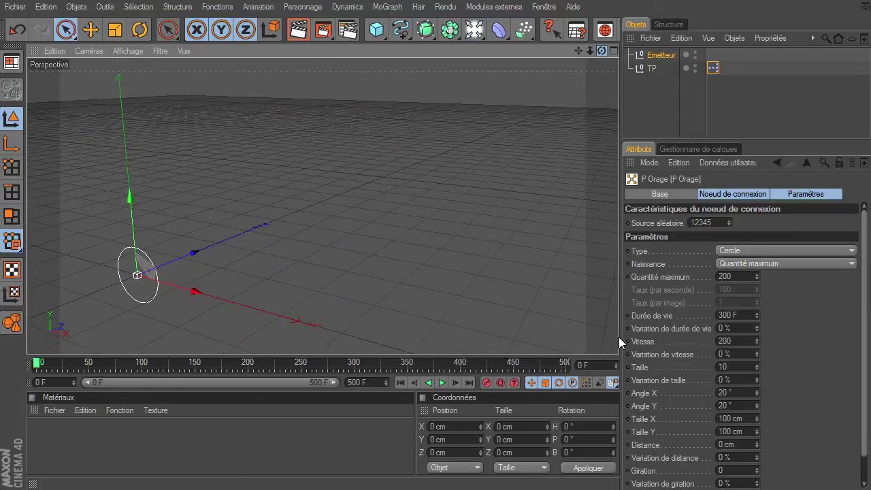
- Draw a seven-point wavy Akima spline from beside the emitter to the far side of the grid
{"action": "left_click", "coordinate": [401, 29]}
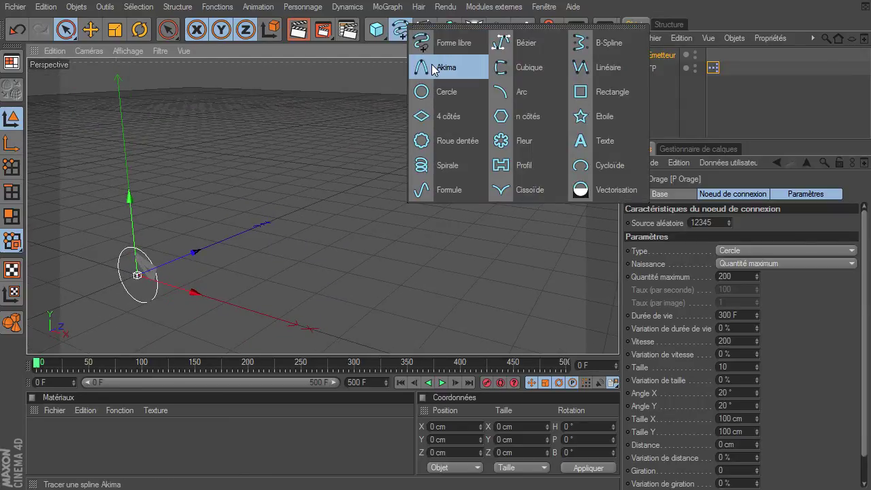
{"action": "left_click", "coordinate": [434, 68]}
{"action": "left_click", "coordinate": [189, 275]}
{"action": "left_click", "coordinate": [206, 213]}
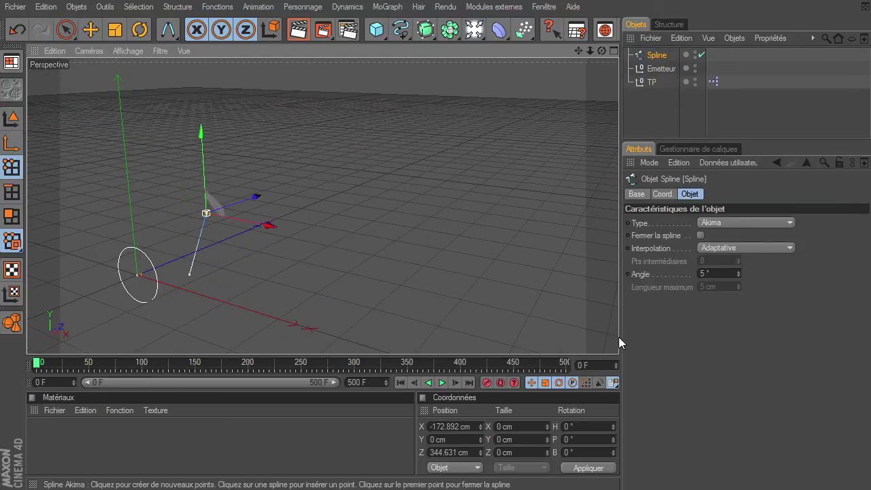
{"action": "left_click", "coordinate": [310, 207]}
{"action": "left_click", "coordinate": [325, 161]}
{"action": "left_click", "coordinate": [438, 158]}
{"action": "left_click", "coordinate": [451, 116]}
{"action": "left_click", "coordinate": [555, 105]}
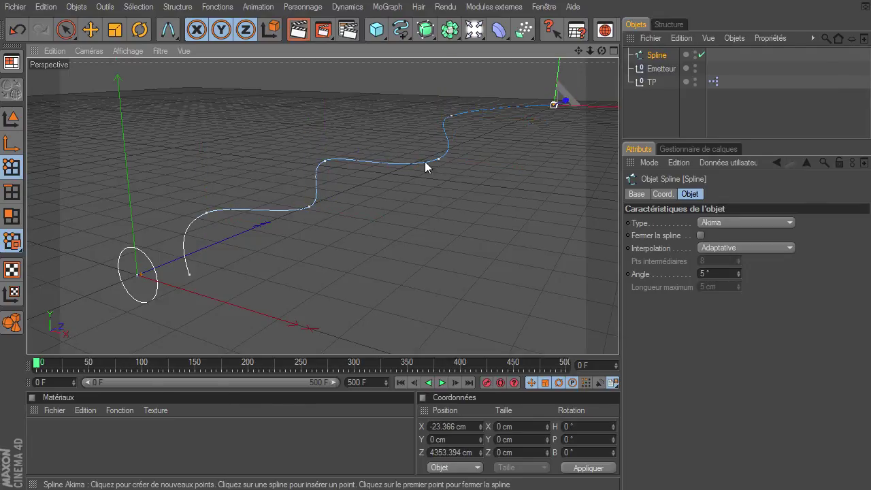
{"action": "left_click", "coordinate": [66, 29]}
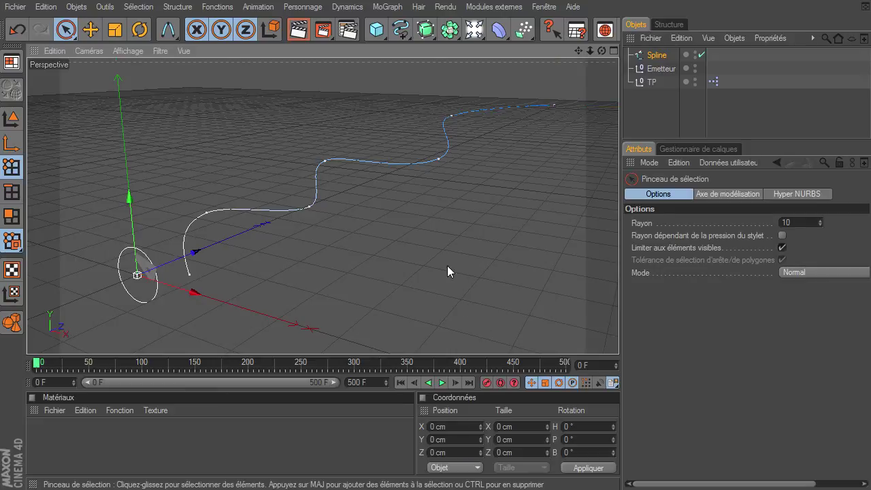
- Play the animation briefly, then stop and rewind to frame 0
{"action": "left_click", "coordinate": [442, 382]}
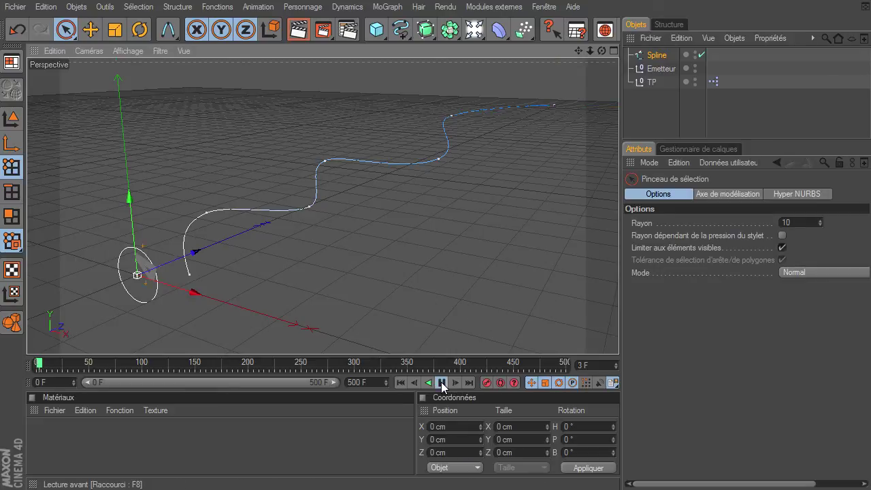
{"action": "left_click", "coordinate": [440, 384]}
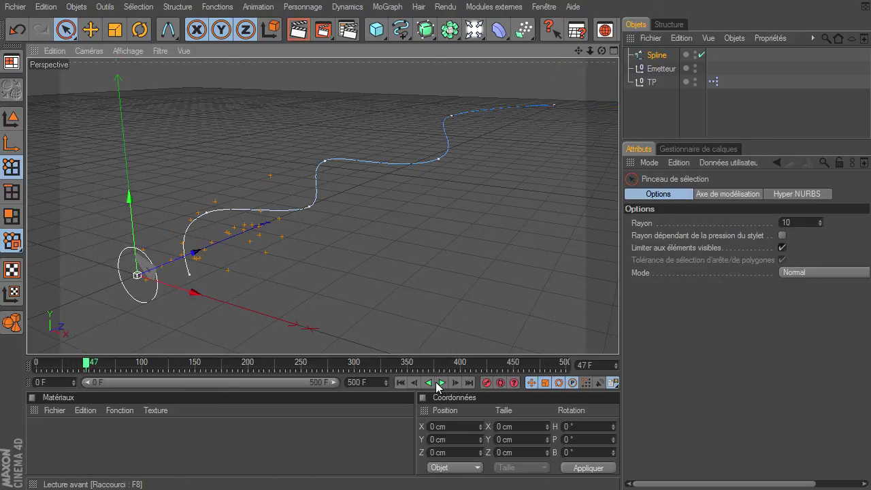
{"action": "left_click", "coordinate": [401, 383]}
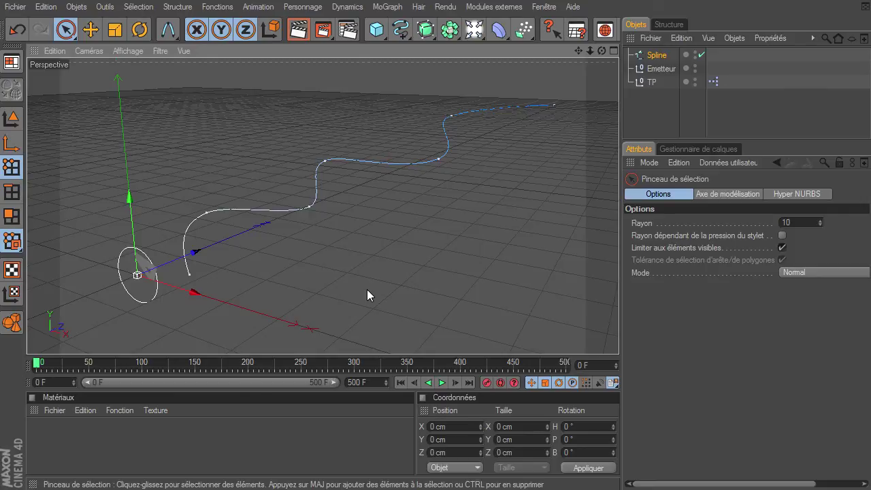
- Open the Médiathèque and navigate into the Préréglages Thinking Particles folder
{"action": "left_click", "coordinate": [542, 7]}
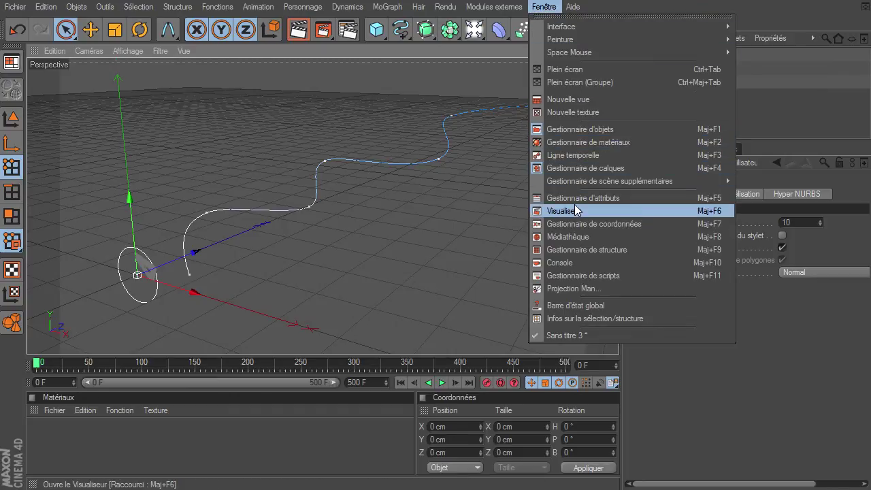
{"action": "left_click", "coordinate": [570, 237]}
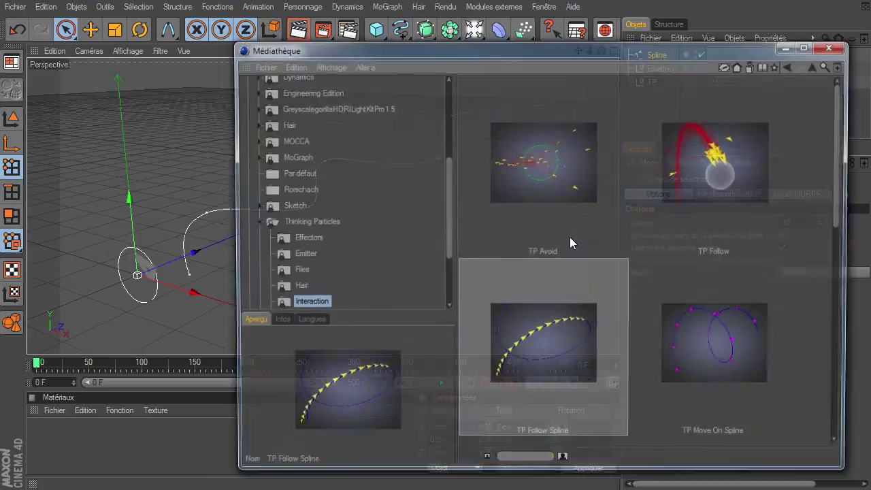
{"action": "left_click", "coordinate": [269, 225]}
{"action": "scroll", "coordinate": [330, 254], "scroll_direction": "up", "scroll_amount": 5}
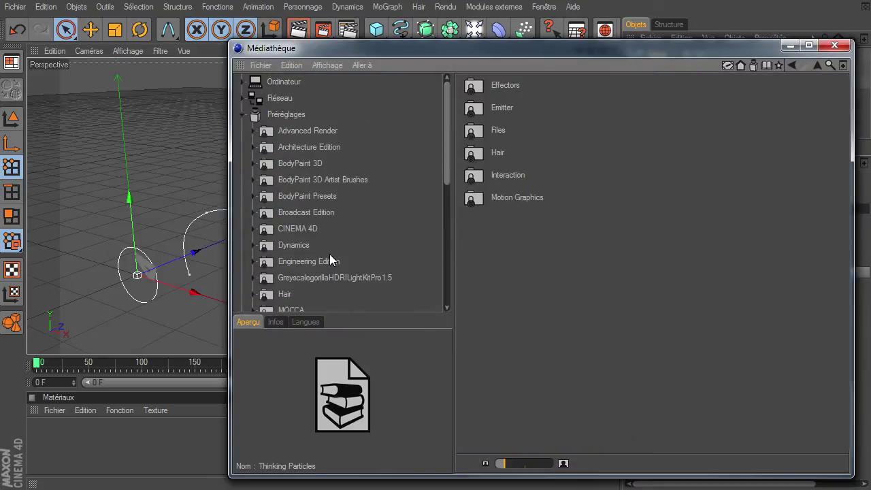
{"action": "left_click", "coordinate": [286, 115]}
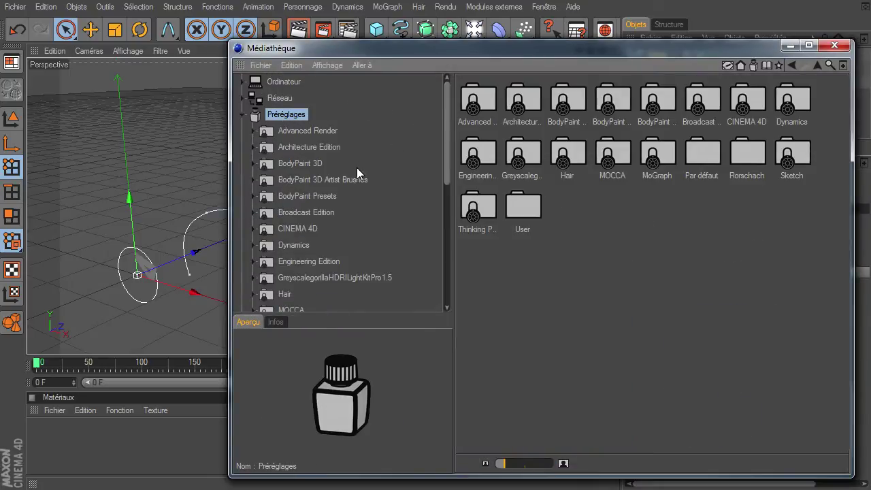
{"action": "scroll", "coordinate": [357, 173], "scroll_direction": "down", "scroll_amount": 3}
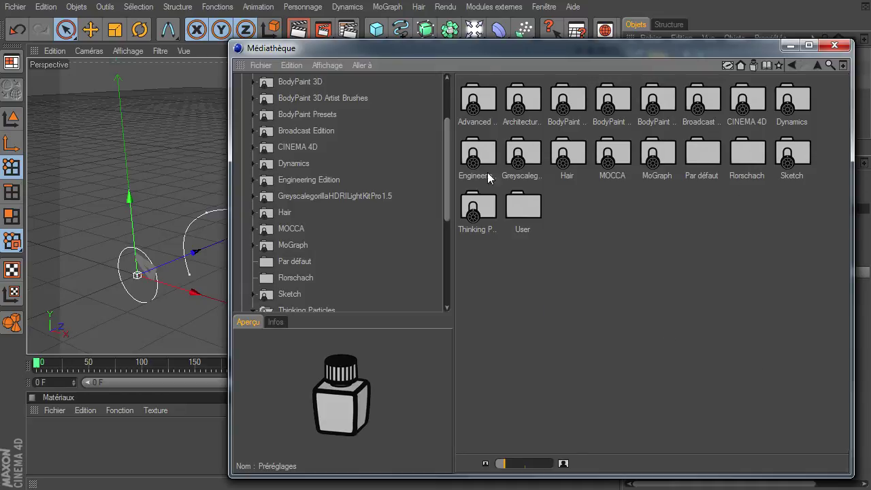
{"action": "left_click", "coordinate": [476, 215]}
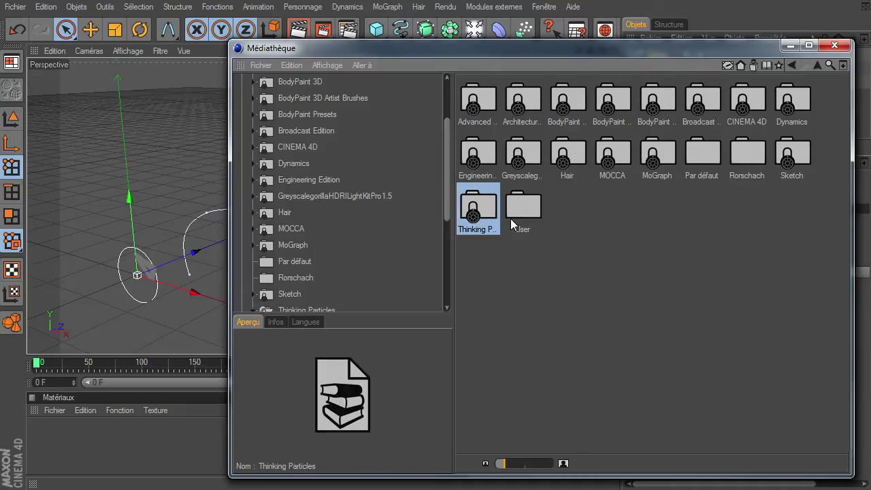
{"action": "double_click", "coordinate": [473, 214]}
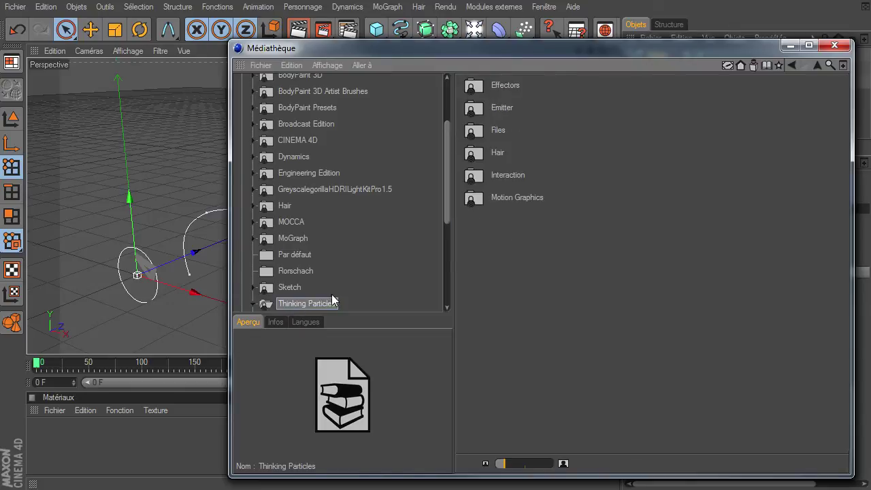
- Switch the library to a thumbnail grid, widen the window, and shrink the thumbnails
{"action": "left_click", "coordinate": [563, 464]}
{"action": "right_click", "coordinate": [759, 216]}
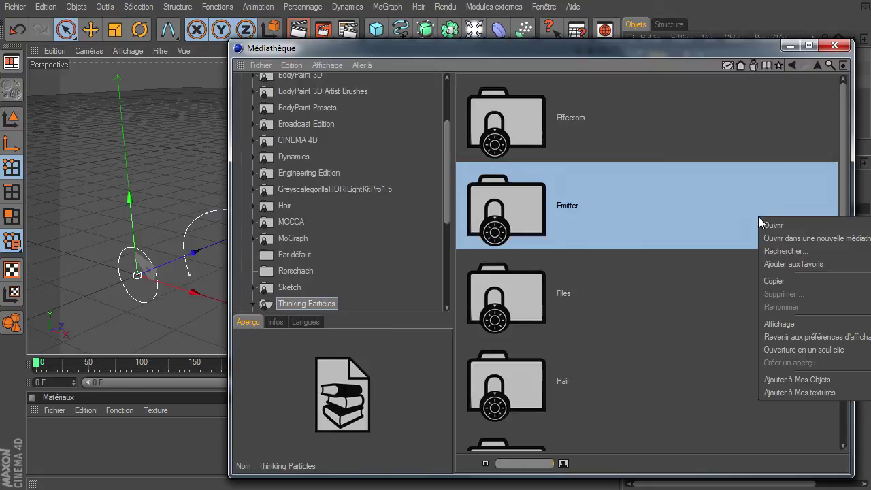
{"action": "left_click", "coordinate": [779, 324]}
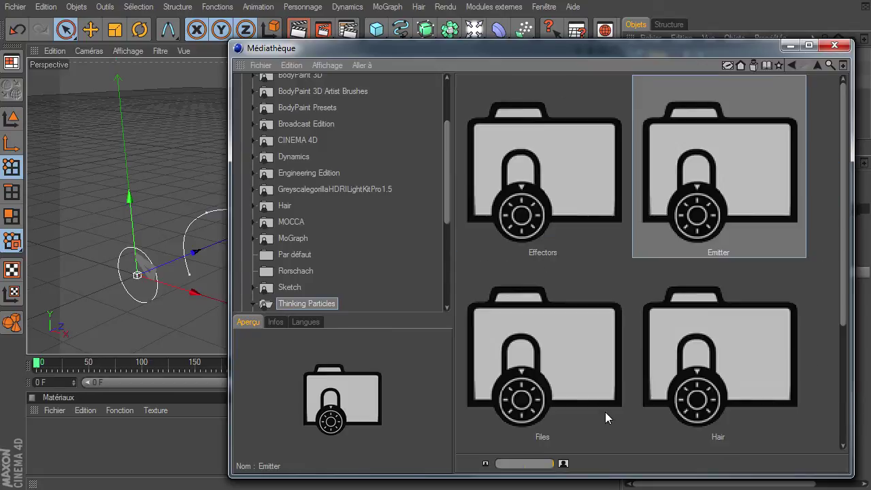
{"action": "left_click_drag", "start_coordinate": [230, 336], "coordinate": [97, 341]}
{"action": "left_click_drag", "start_coordinate": [469, 464], "coordinate": [459, 466]}
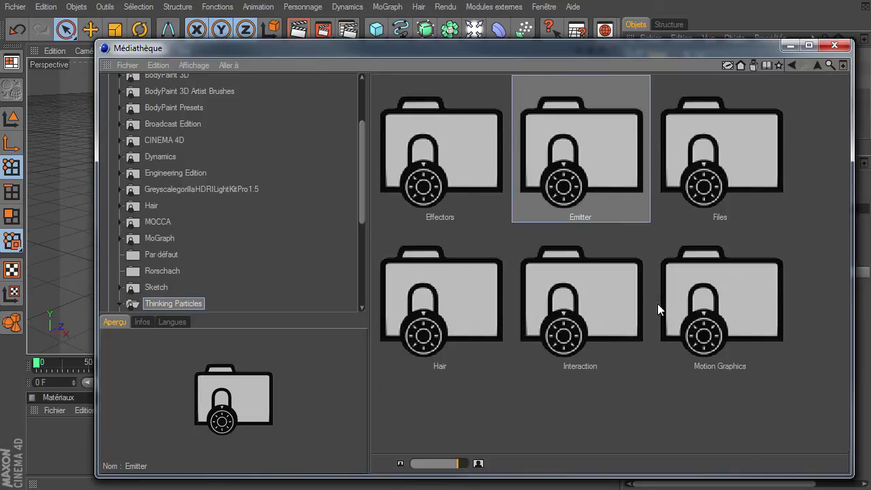
- Open the Interaction presets and load TP Follow Spline into the scene
{"action": "left_click", "coordinate": [621, 337]}
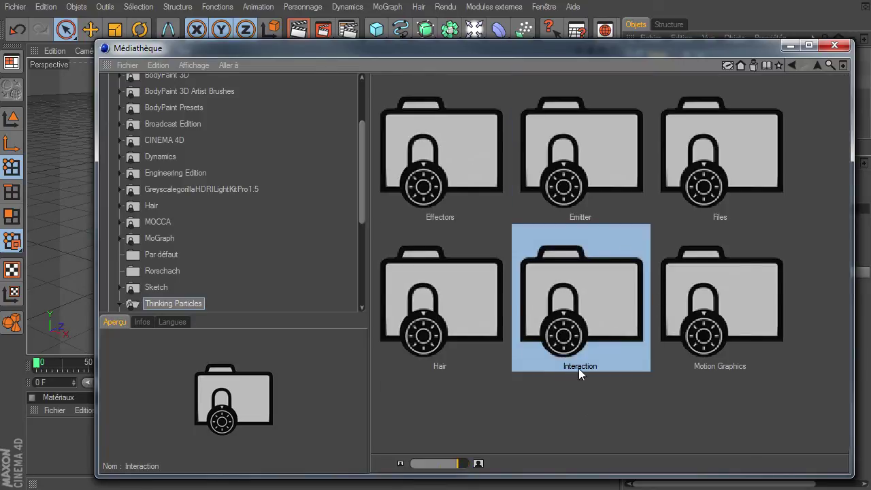
{"action": "double_click", "coordinate": [595, 282]}
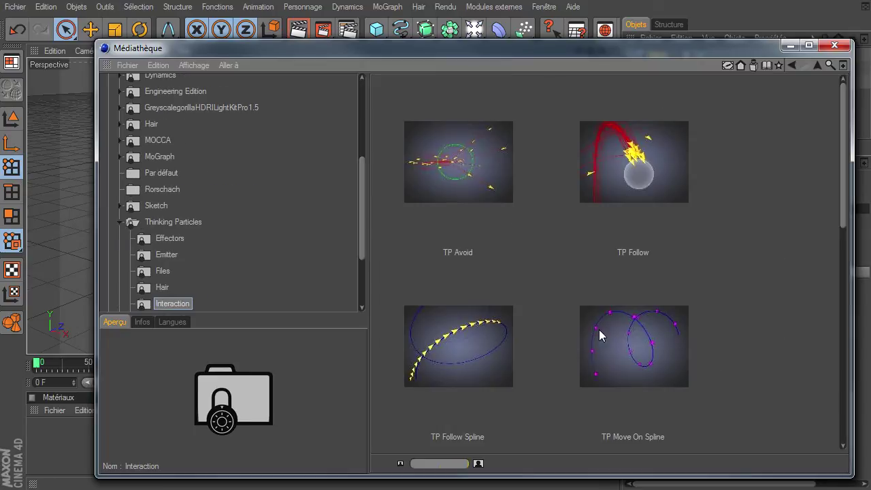
{"action": "left_click_drag", "start_coordinate": [488, 464], "coordinate": [464, 465]}
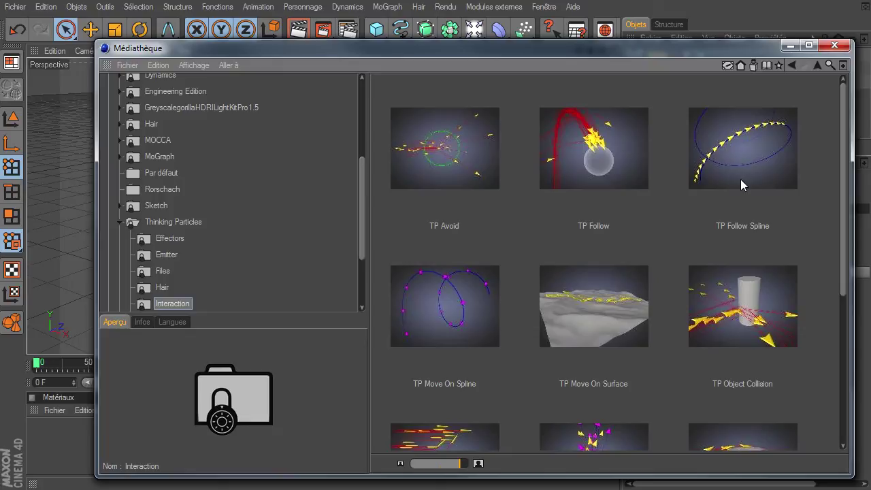
{"action": "left_click", "coordinate": [749, 227]}
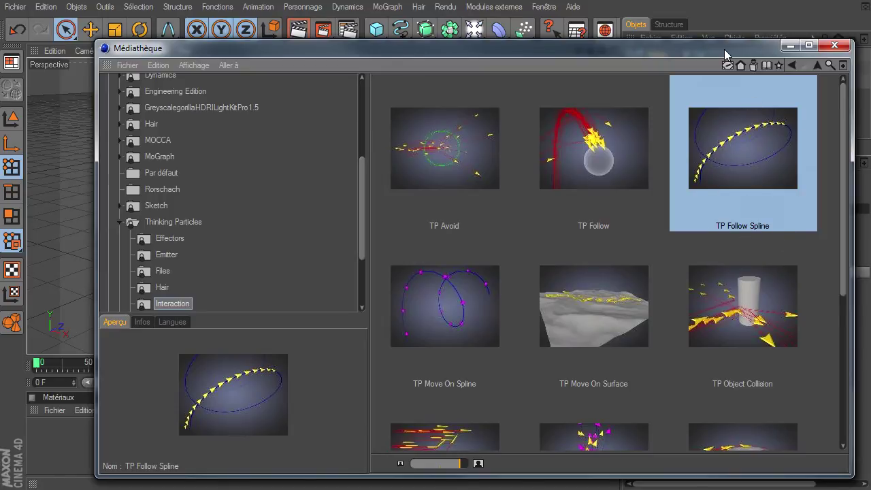
{"action": "double_click", "coordinate": [777, 223]}
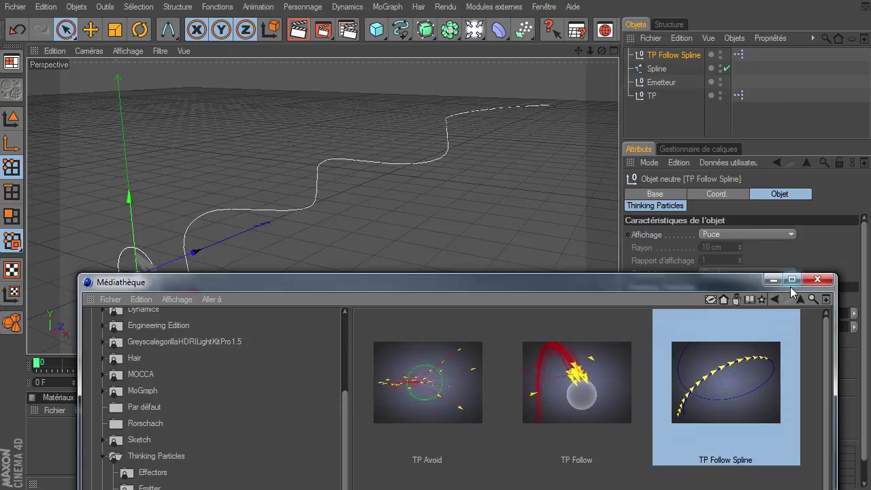
- Close the Médiathèque, inspect TP Follow Spline's XPresso graph, then return to its settings
{"action": "left_click", "coordinate": [818, 280]}
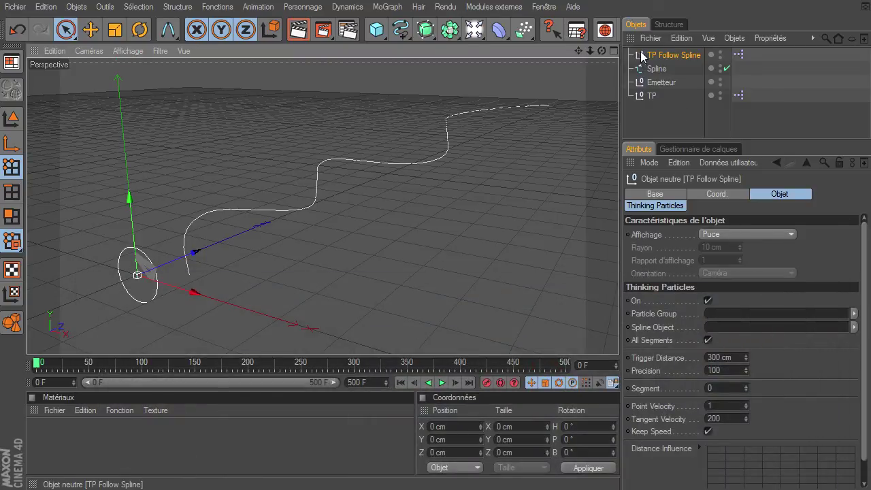
{"action": "left_click", "coordinate": [739, 54]}
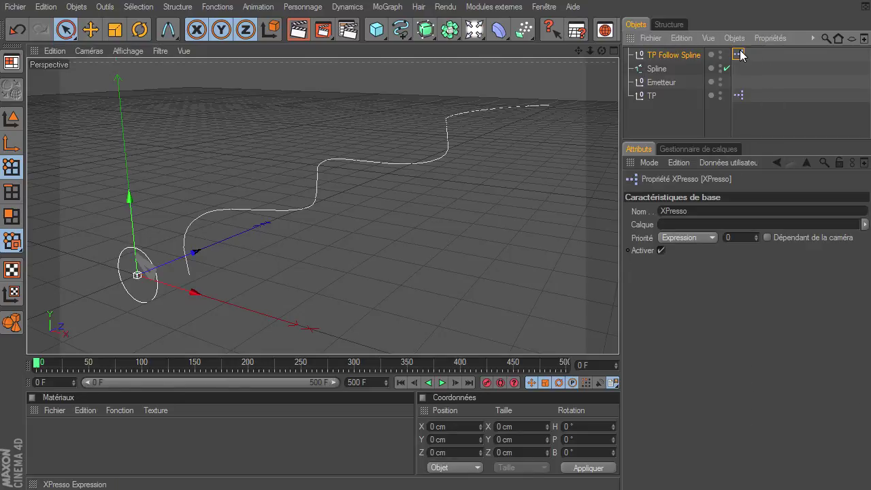
{"action": "double_click", "coordinate": [739, 54]}
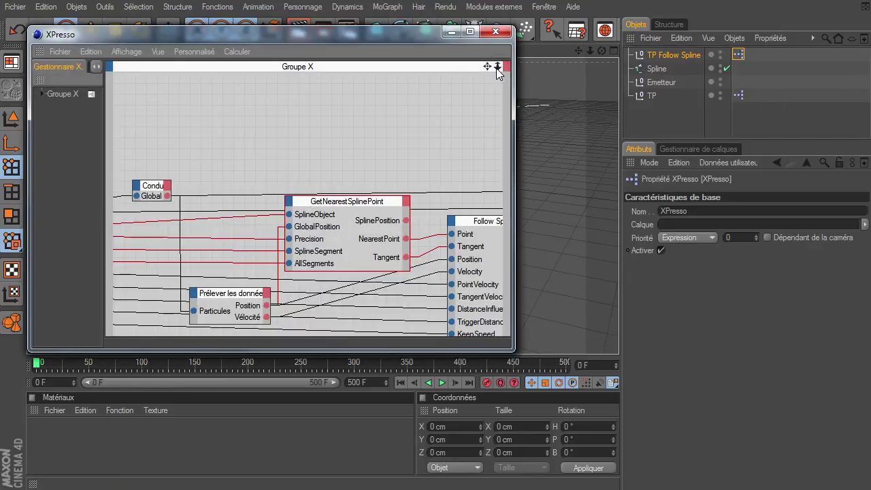
{"action": "left_click_drag", "start_coordinate": [497, 66], "coordinate": [511, 337]}
{"action": "left_click_drag", "start_coordinate": [487, 66], "coordinate": [512, 342]}
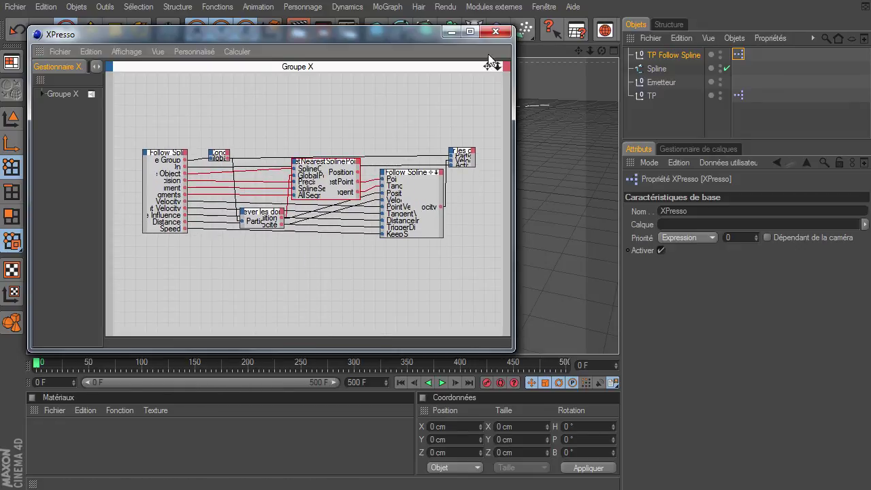
{"action": "left_click", "coordinate": [496, 32]}
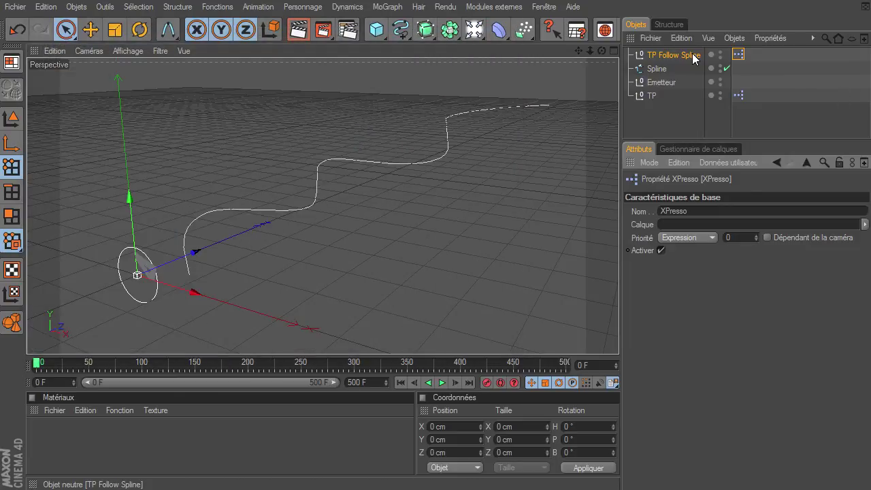
{"action": "left_click", "coordinate": [693, 56]}
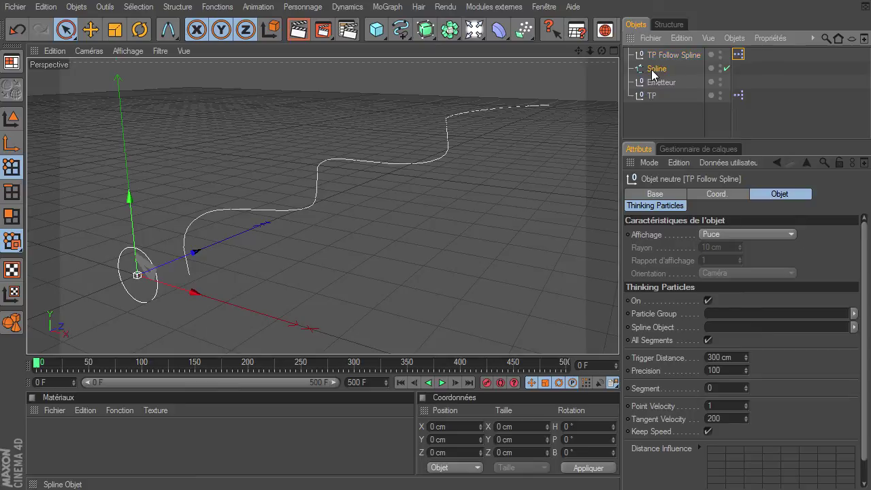
- Assign Spline as TP Follow Spline's Spline Object and the orange group as its Particle Group
{"action": "left_click_drag", "start_coordinate": [728, 327], "coordinate": [728, 327]}
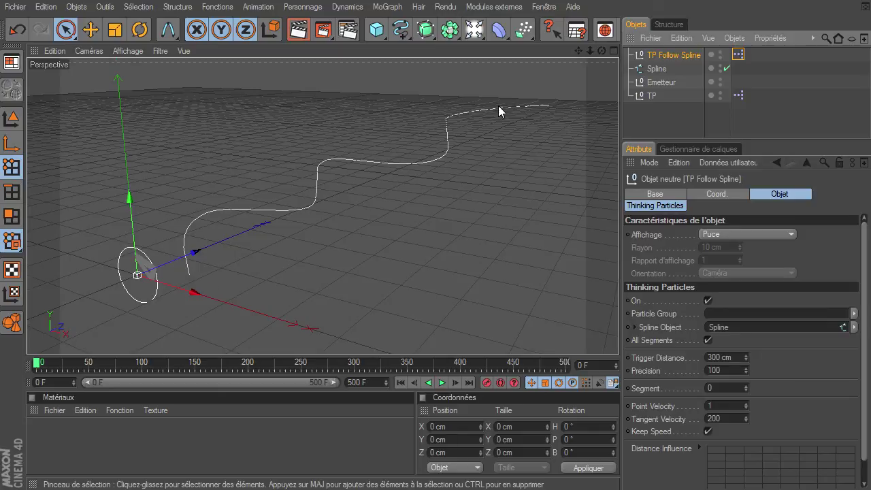
{"action": "left_click", "coordinate": [81, 10]}
{"action": "mouse_move", "coordinate": [109, 181]}
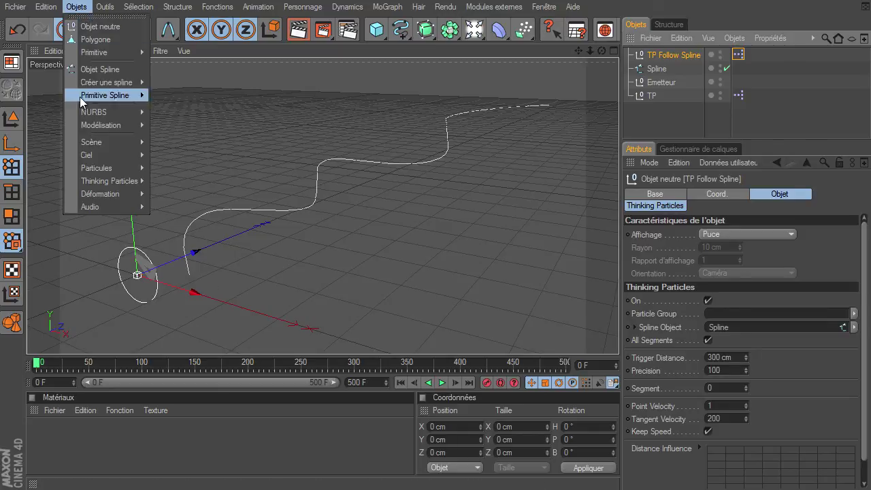
{"action": "left_click", "coordinate": [186, 200]}
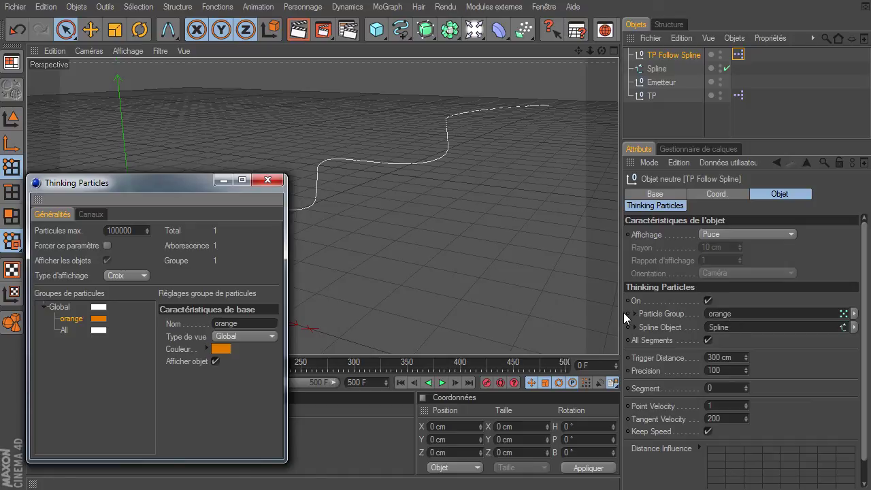
{"action": "left_click", "coordinate": [268, 180]}
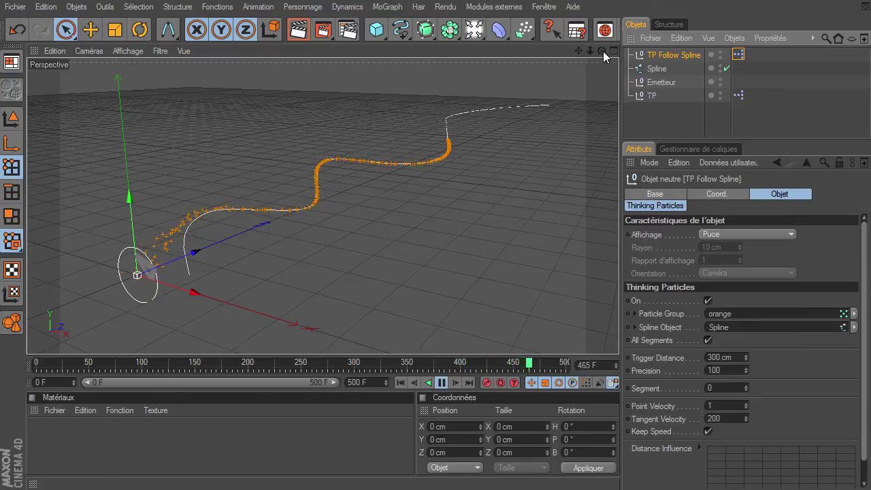
- Orbit the view lower to watch orange particles stream along the spline
{"action": "left_click_drag", "start_coordinate": [602, 51], "coordinate": [340, 259]}
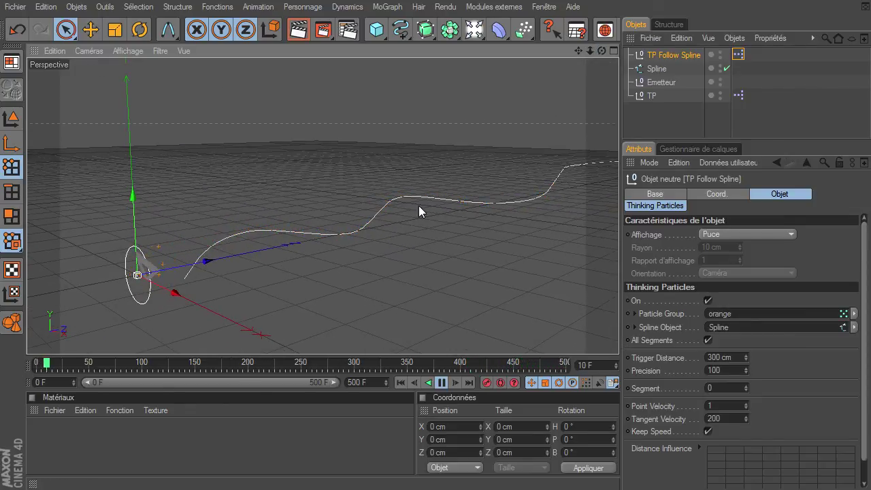